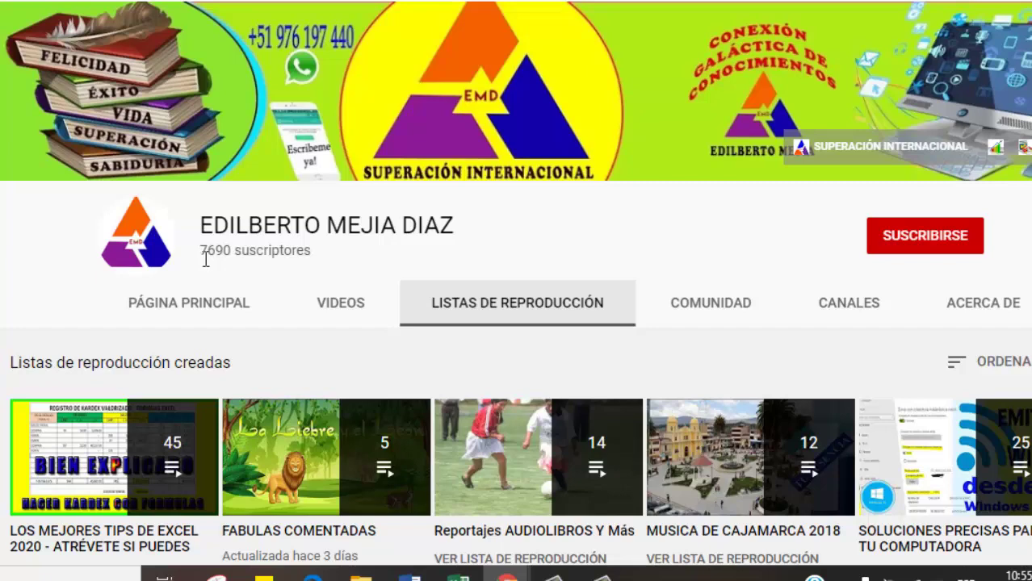
Scroll down the YouTube channel page to reach the Excel tutorial.
{"action": "scroll", "coordinate": [515, 323], "scroll_direction": "down", "scroll_amount": 2}
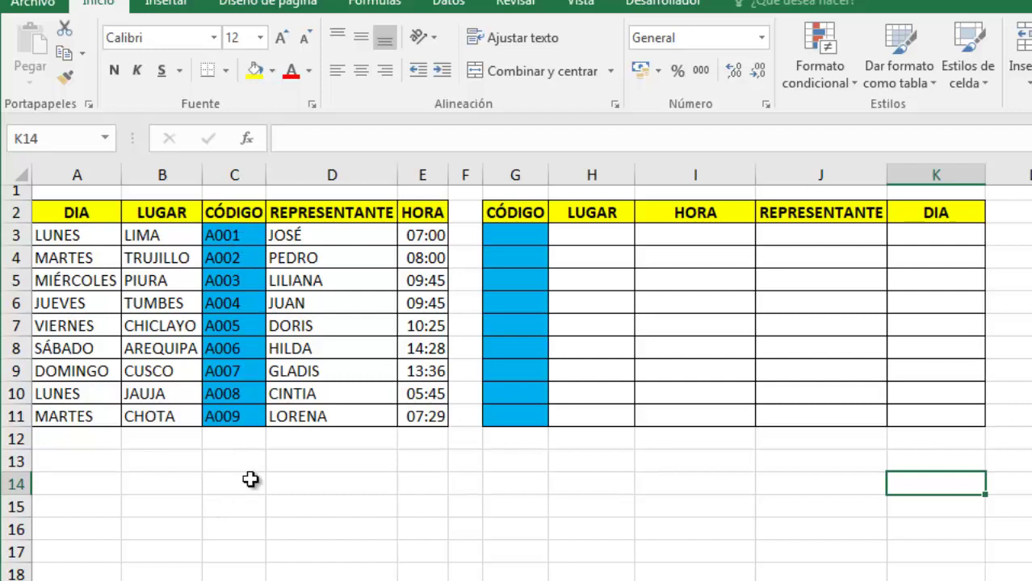
{"action": "left_click", "coordinate": [663, 242]}
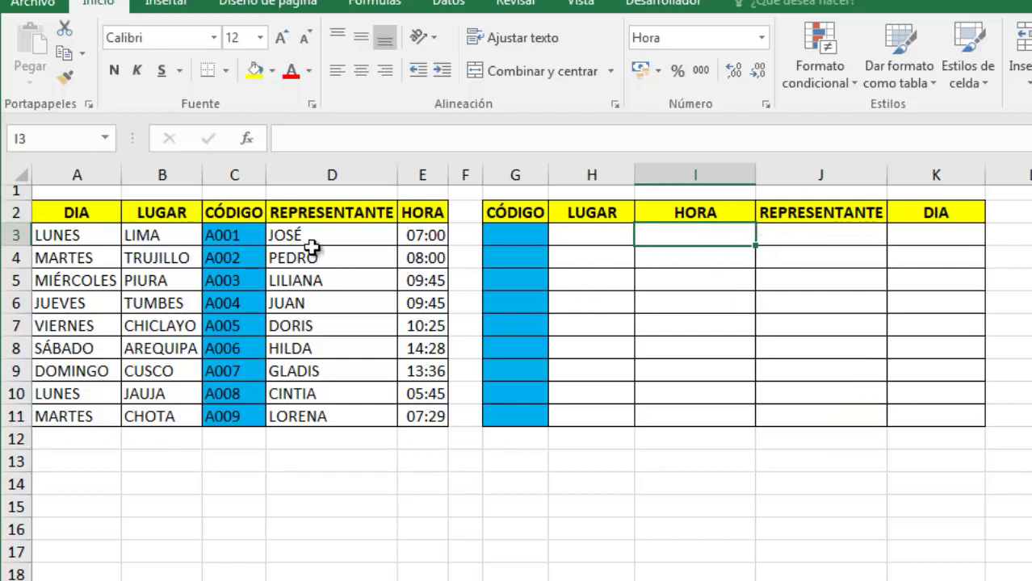
{"action": "left_click_drag", "start_coordinate": [250, 234], "coordinate": [231, 378]}
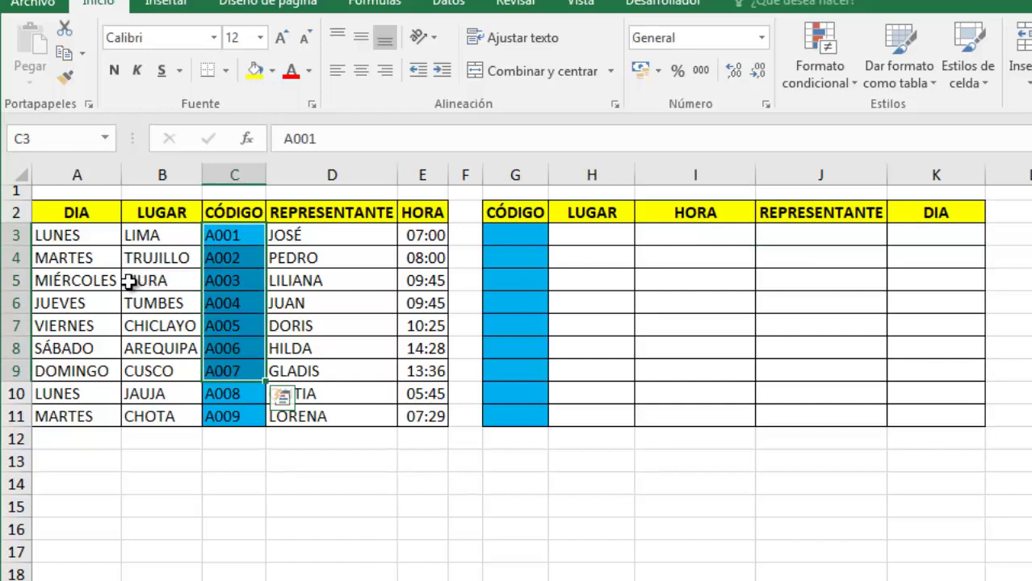
{"action": "left_click", "coordinate": [581, 492]}
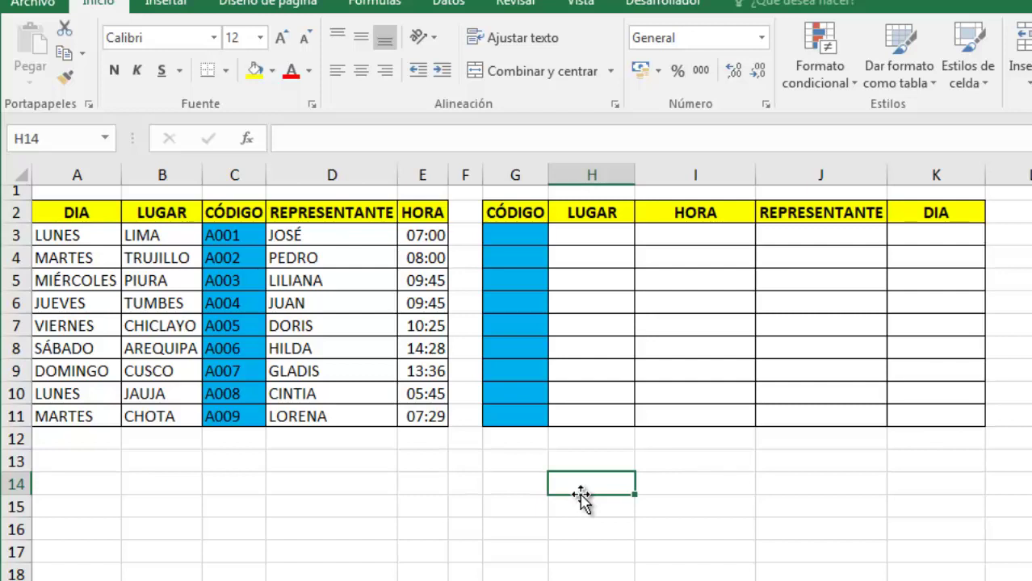
{"action": "left_click", "coordinate": [525, 242]}
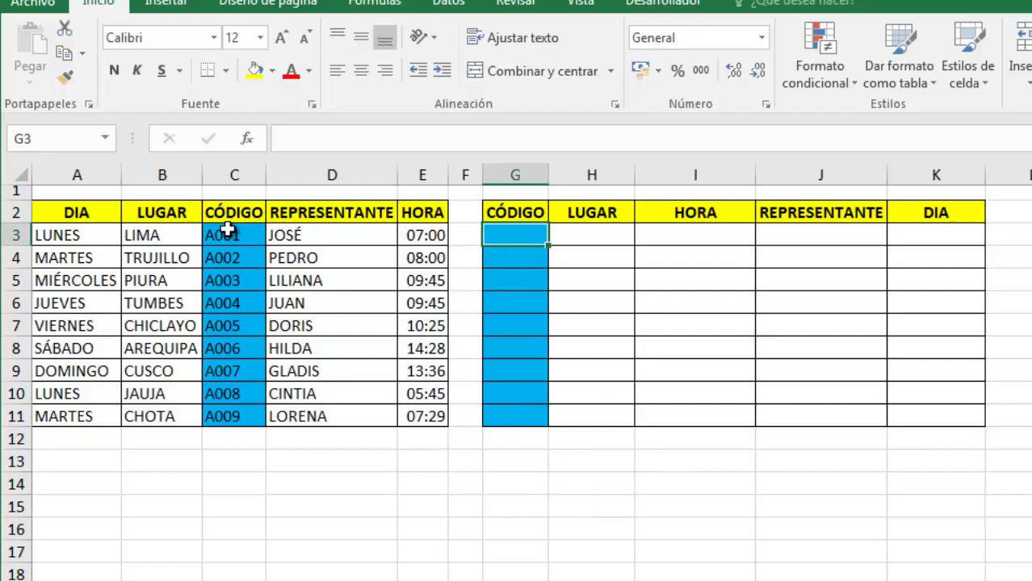
Copy the codes A001–A009 from C3:C11 and paste them into G3:G11.
{"action": "left_click_drag", "start_coordinate": [226, 236], "coordinate": [214, 413]}
{"action": "key", "text": "ctrl+c"}
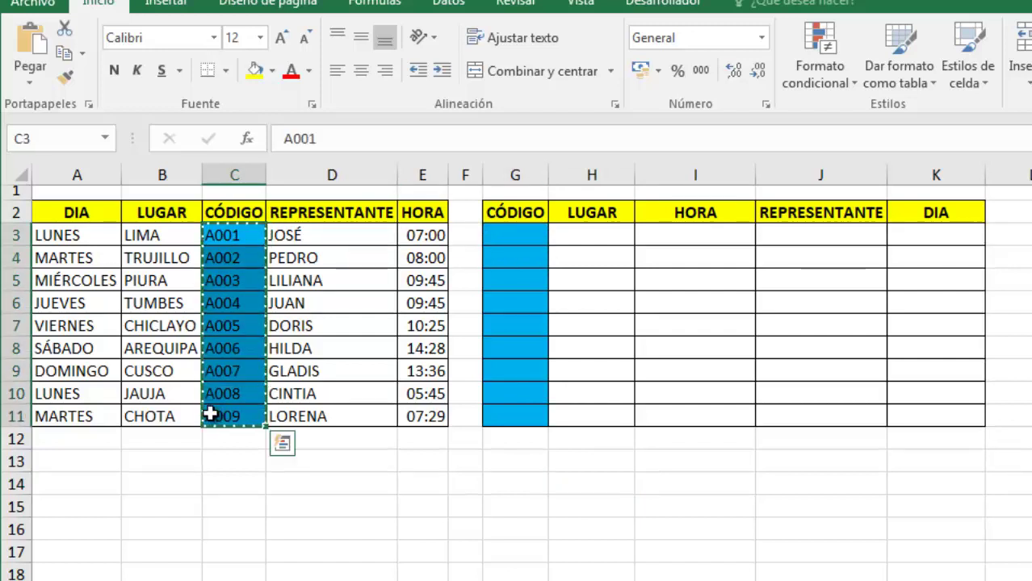
{"action": "left_click", "coordinate": [498, 235]}
{"action": "key", "text": "ctrl+v"}
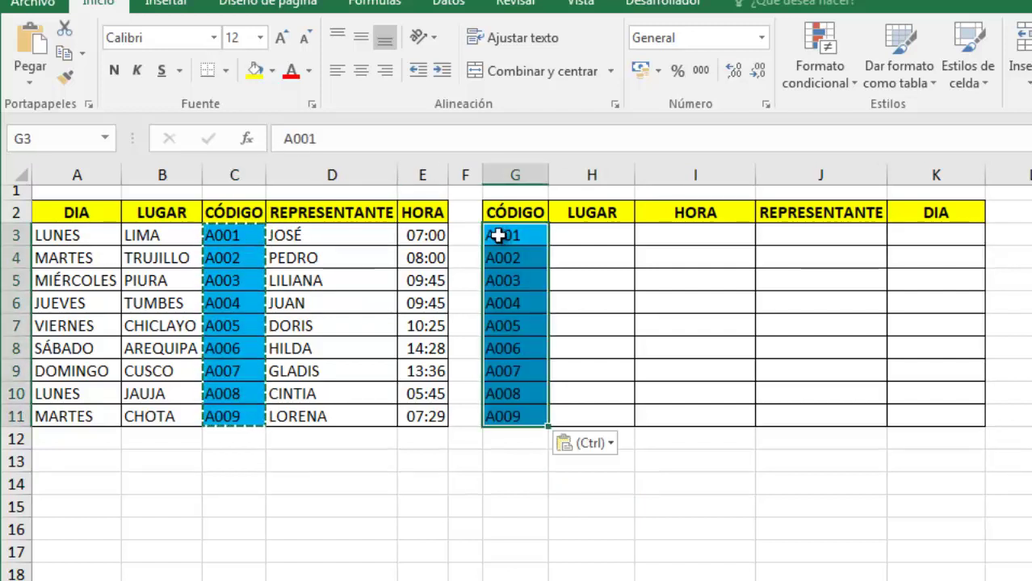
{"action": "left_click", "coordinate": [597, 234]}
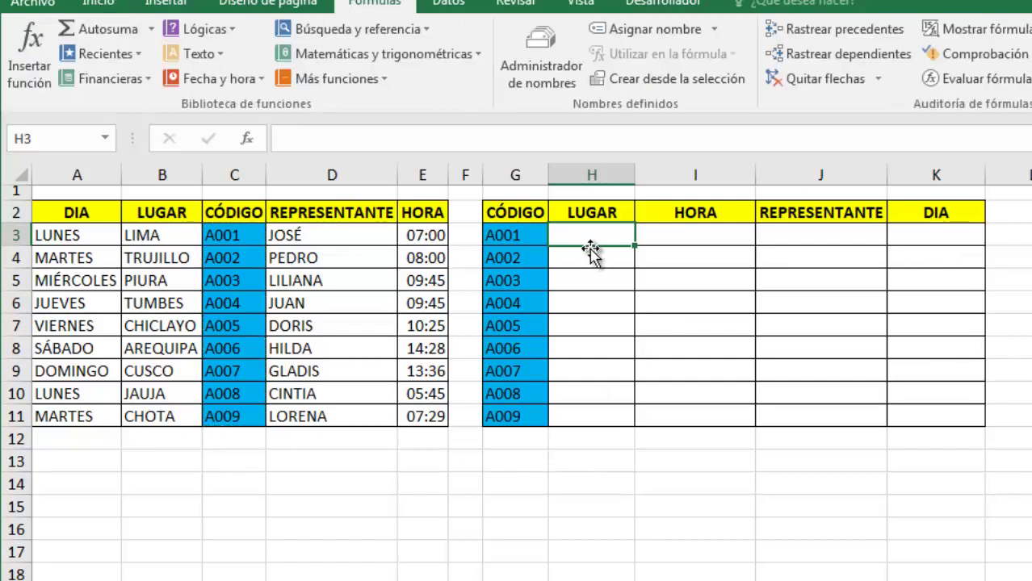
Start an INDICE formula in H3 using A2:E11 as the array.
{"action": "type", "text": "=I"}
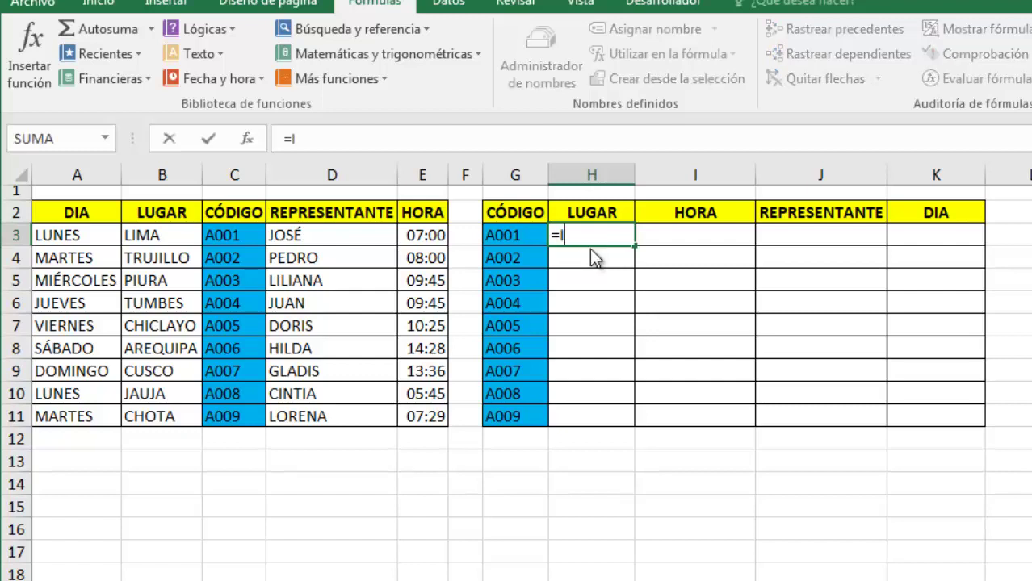
{"action": "type", "text": "NDIC"}
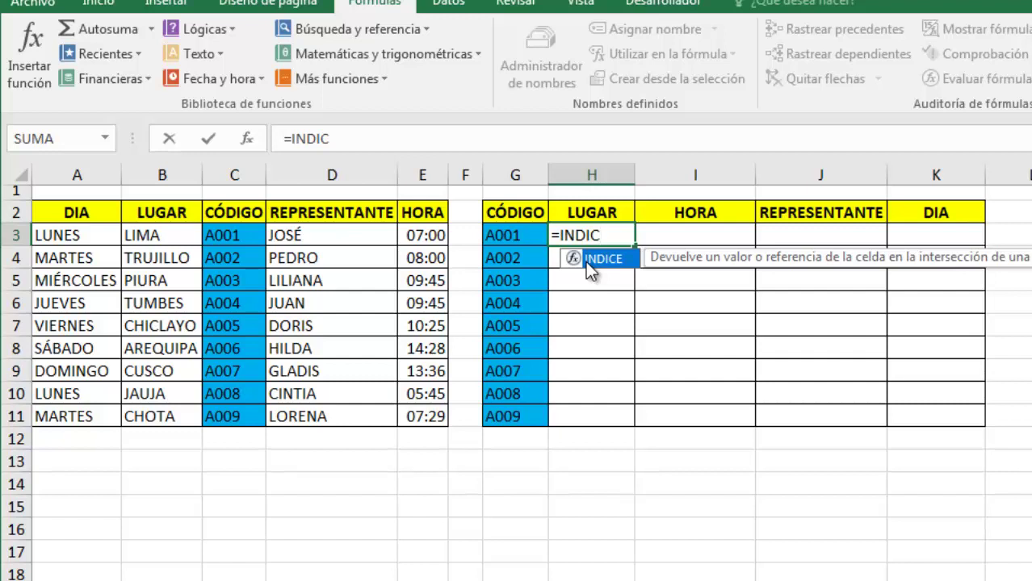
{"action": "double_click", "coordinate": [587, 260]}
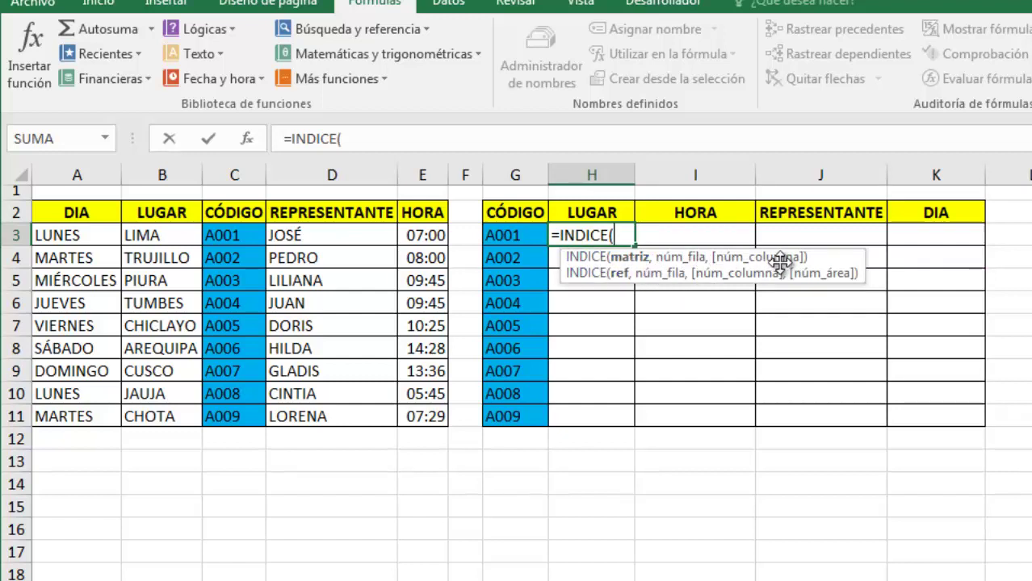
{"action": "mouse_move", "coordinate": [78, 212]}
{"action": "left_mouse_down"}
{"action": "mouse_move", "coordinate": [382, 322]}
{"action": "mouse_move", "coordinate": [428, 415]}
{"action": "left_mouse_up"}
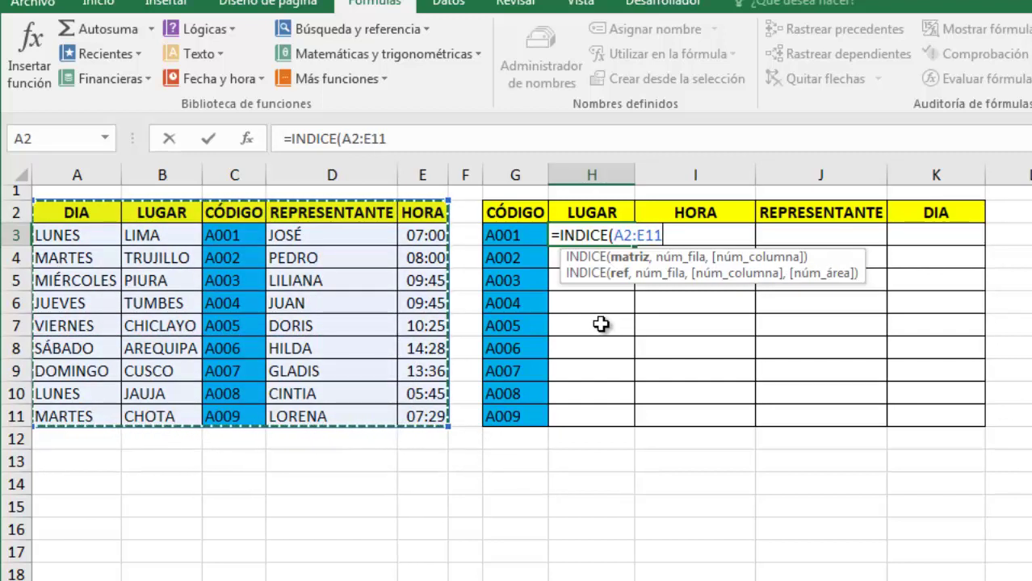
Add COINCIDIR(G3,C2:C11,0) with exact match as the row argument.
{"action": "type", "text": ","}
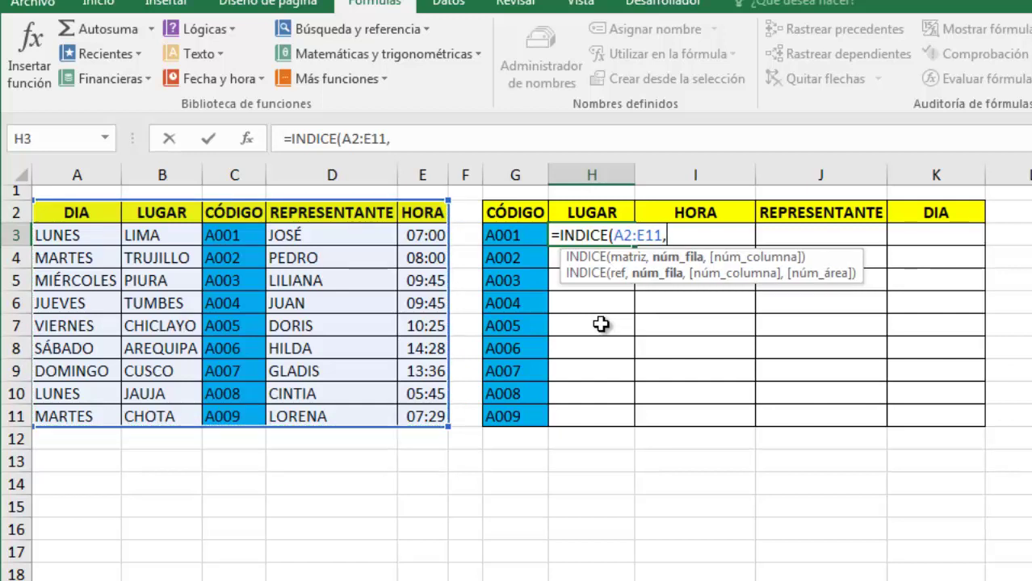
{"action": "type", "text": "CO"}
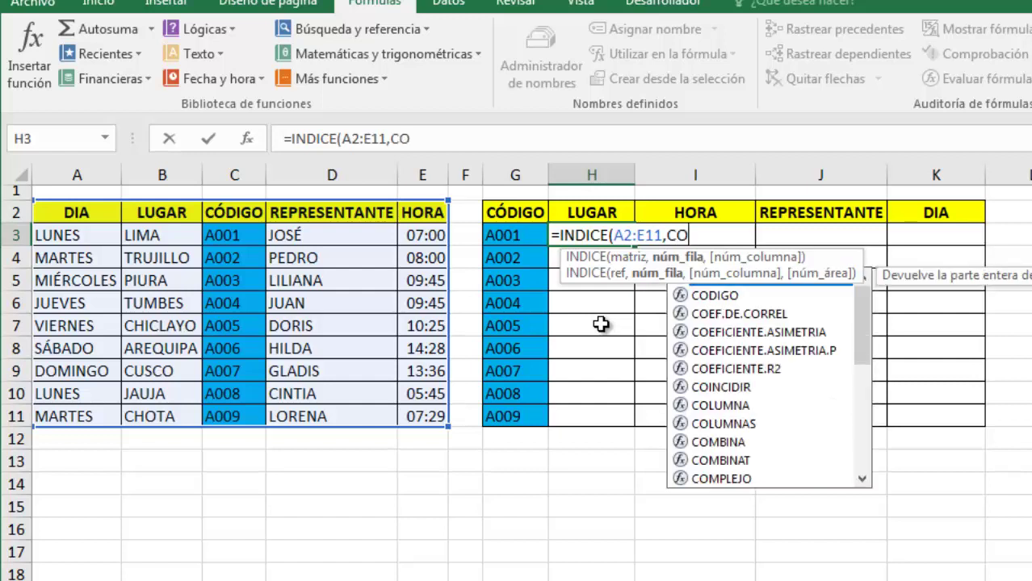
{"action": "type", "text": "I"}
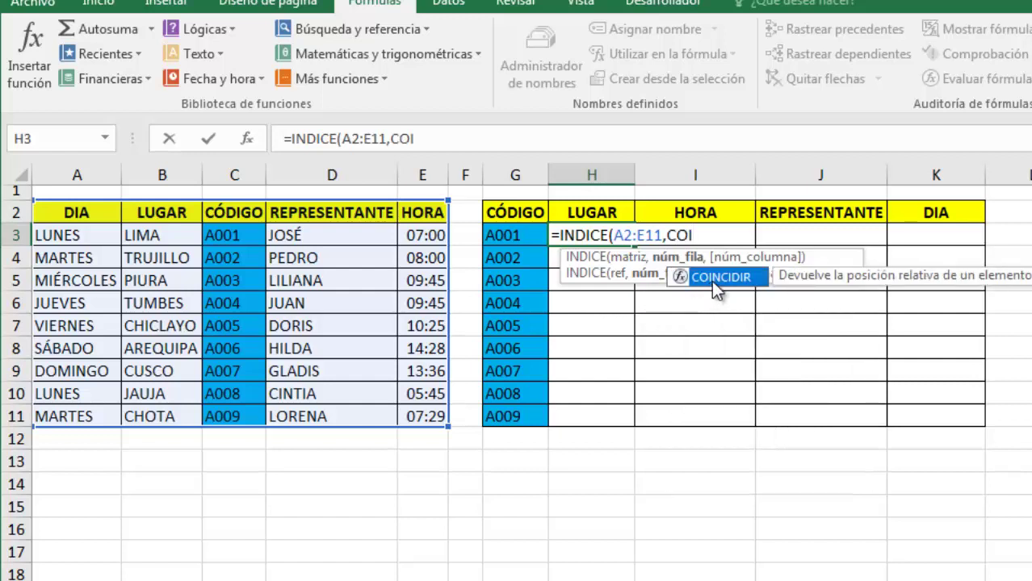
{"action": "double_click", "coordinate": [711, 280]}
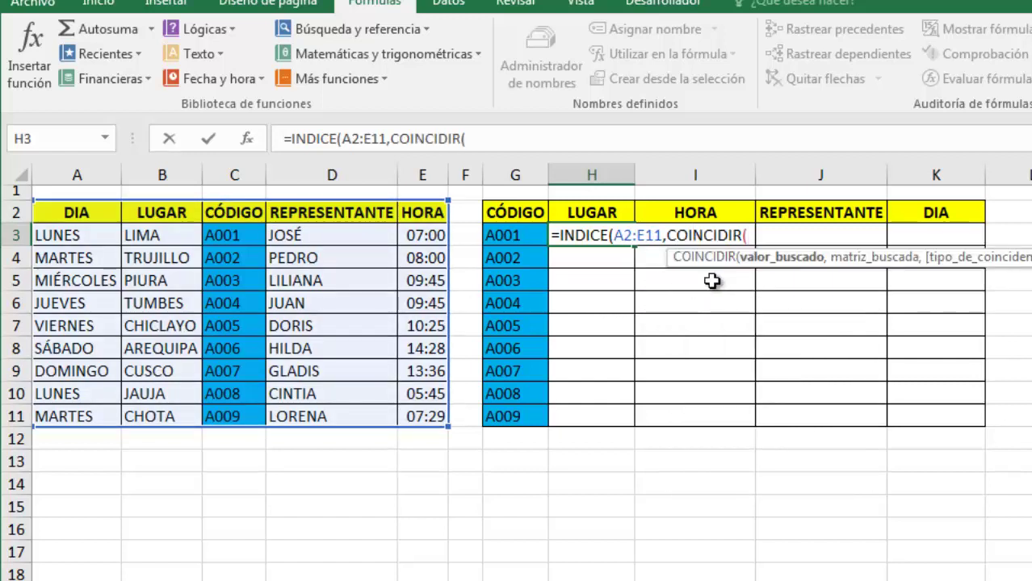
{"action": "left_click", "coordinate": [501, 232]}
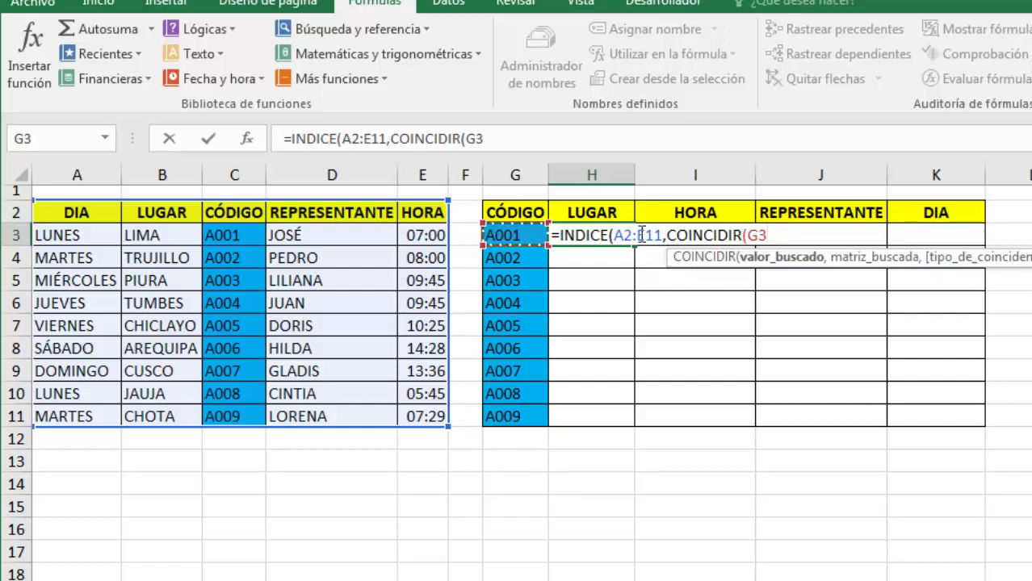
{"action": "left_click", "coordinate": [670, 235]}
{"action": "left_click", "coordinate": [669, 235]}
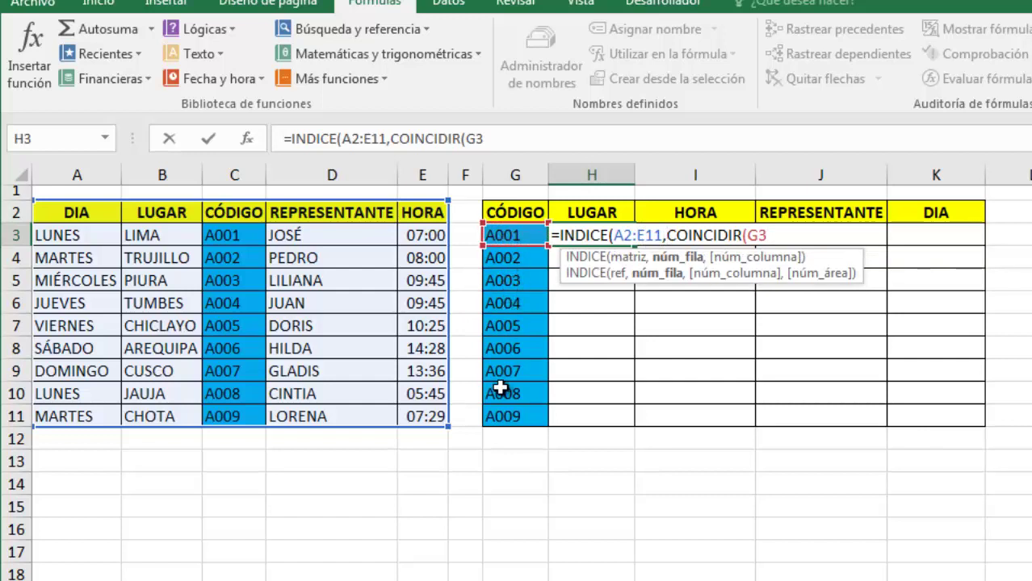
{"action": "left_click", "coordinate": [770, 235]}
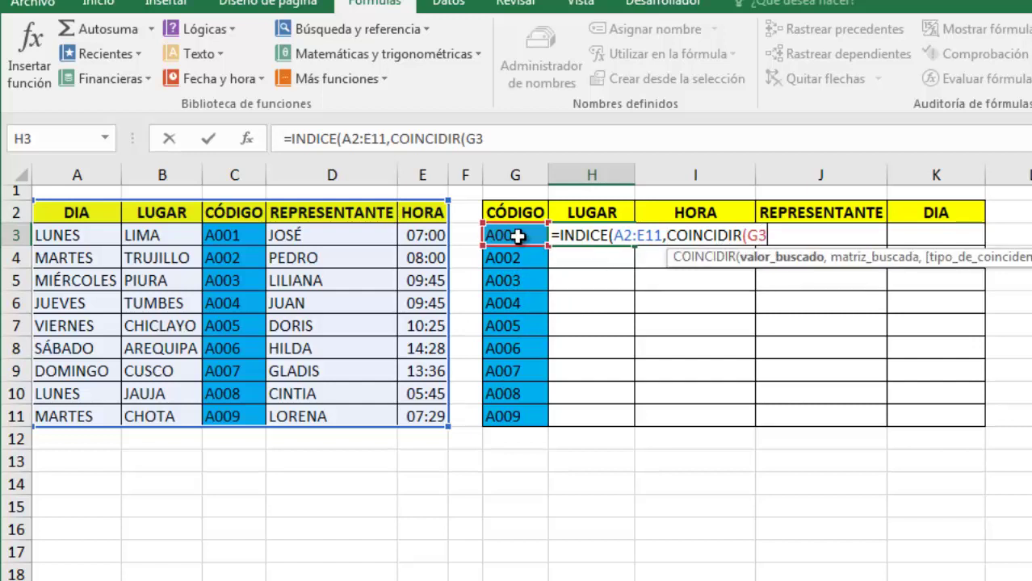
{"action": "type", "text": ","}
{"action": "left_click_drag", "start_coordinate": [243, 212], "coordinate": [239, 414]}
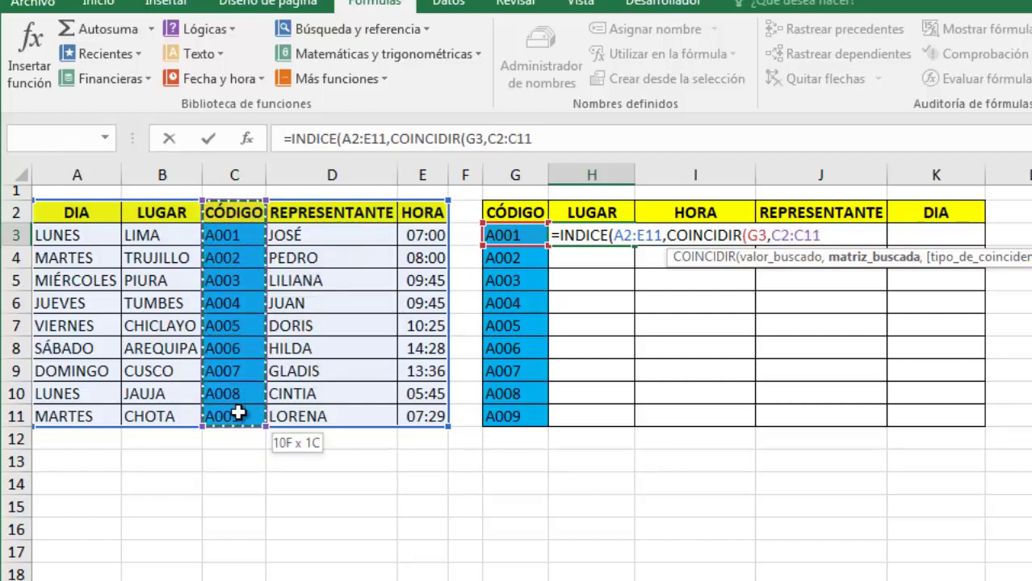
{"action": "type", "text": ","}
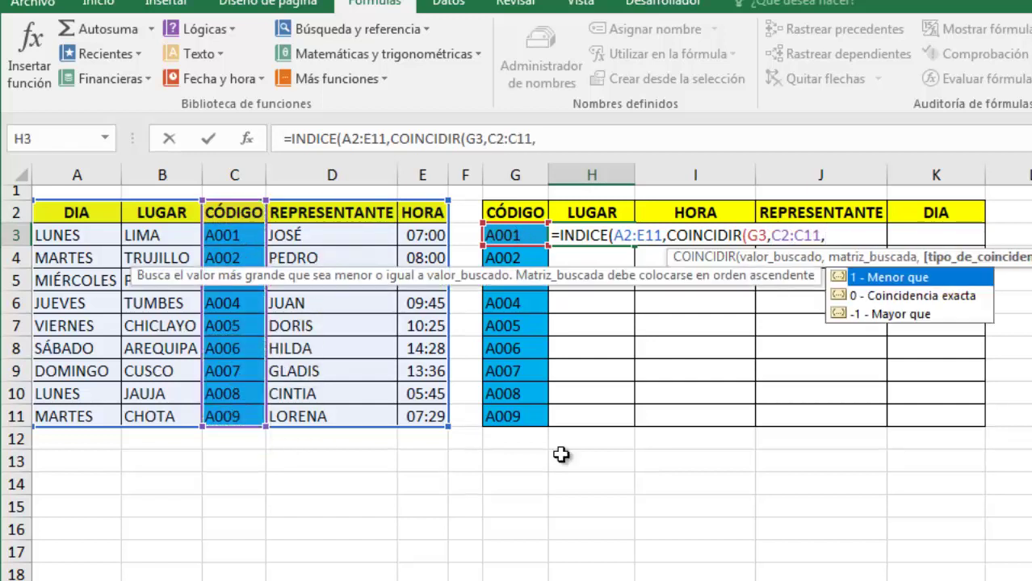
{"action": "double_click", "coordinate": [876, 294]}
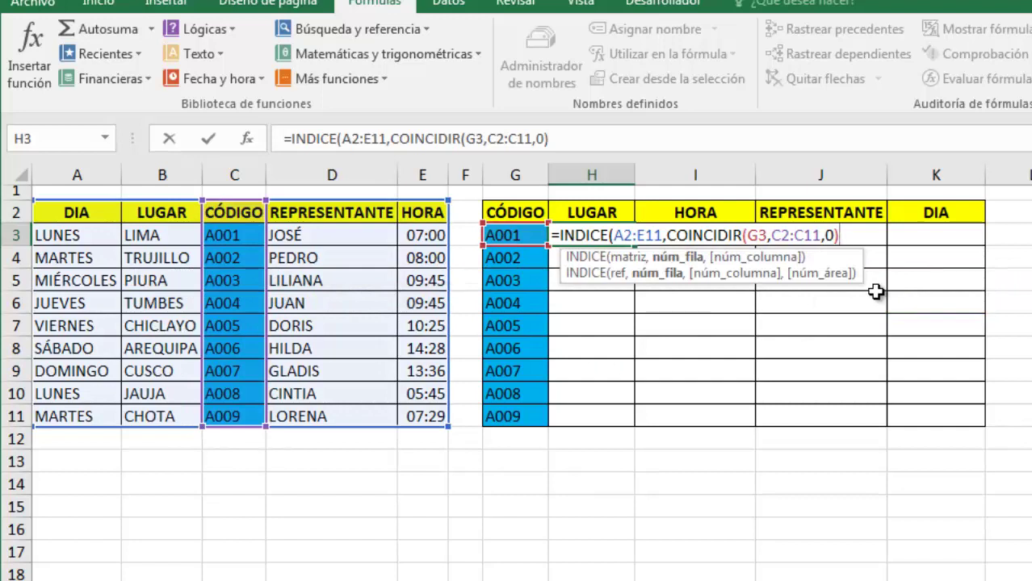
{"action": "type", "text": ","}
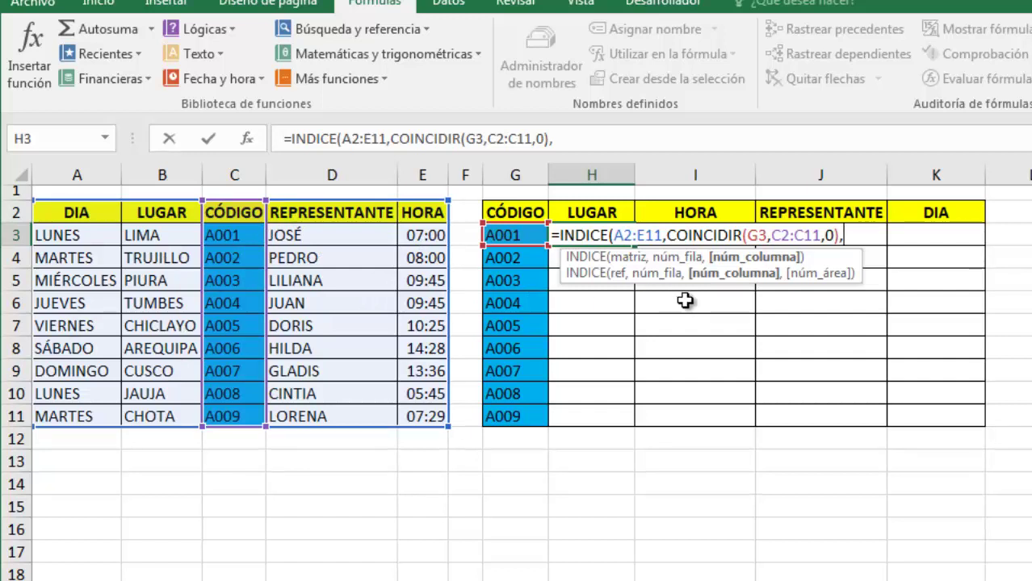
Add COINCIDIR(H2,A2:E2,0) as the column argument and enter the formula, returning LIMA.
{"action": "type", "text": "COI"}
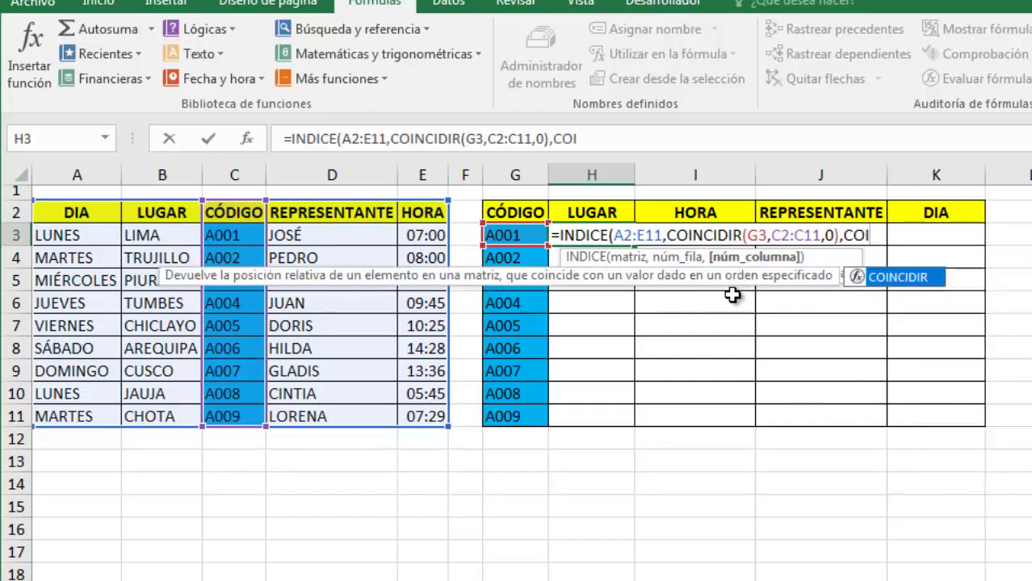
{"action": "double_click", "coordinate": [889, 279]}
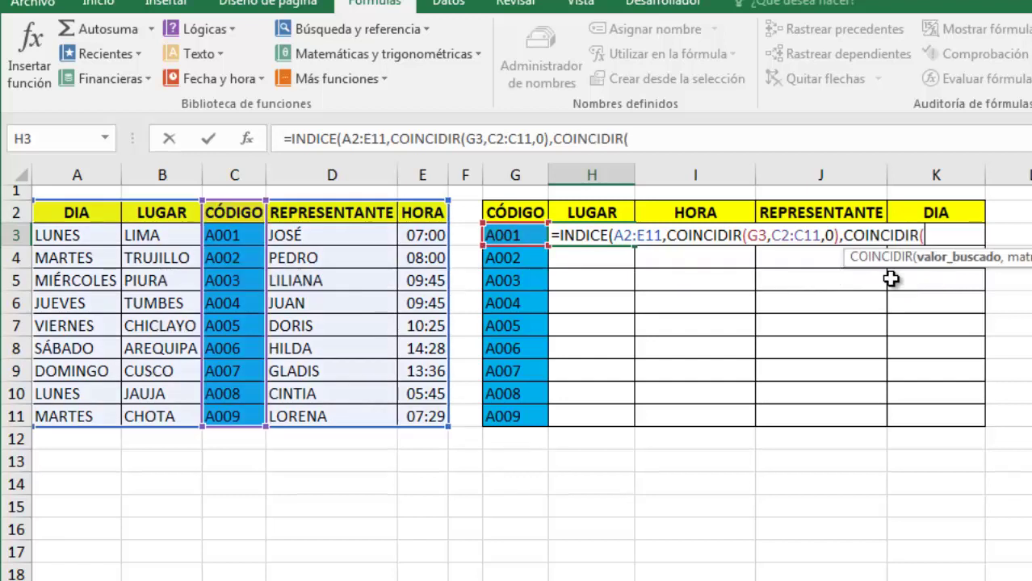
{"action": "left_click", "coordinate": [576, 212]}
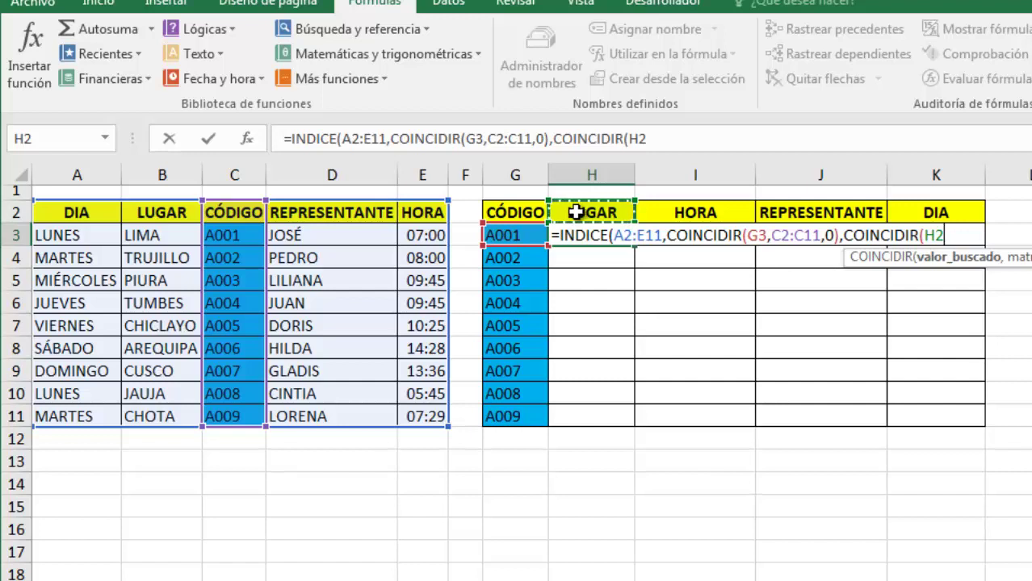
{"action": "type", "text": ","}
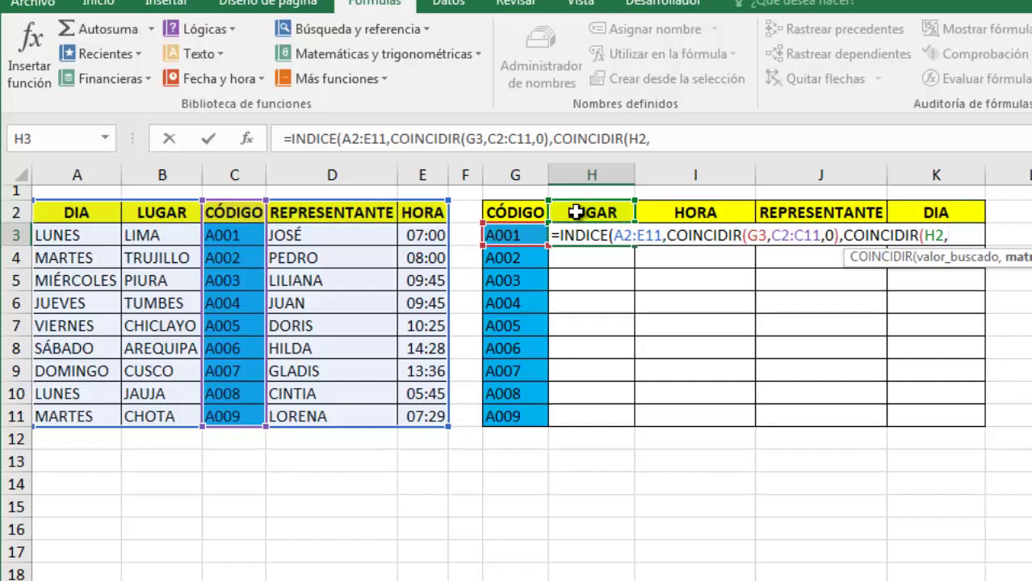
{"action": "left_click", "coordinate": [75, 212]}
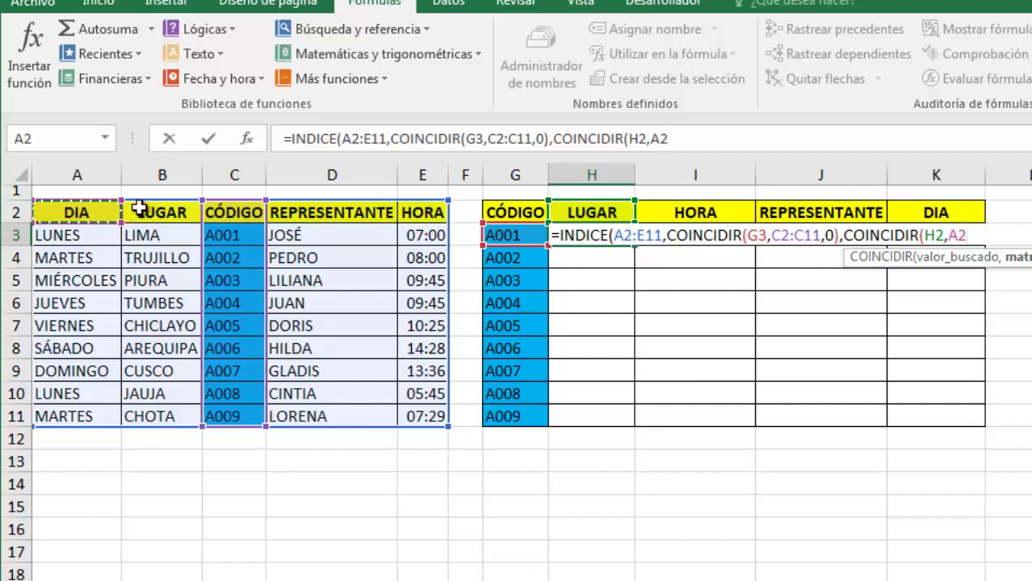
{"action": "left_click_drag", "start_coordinate": [139, 209], "coordinate": [424, 212]}
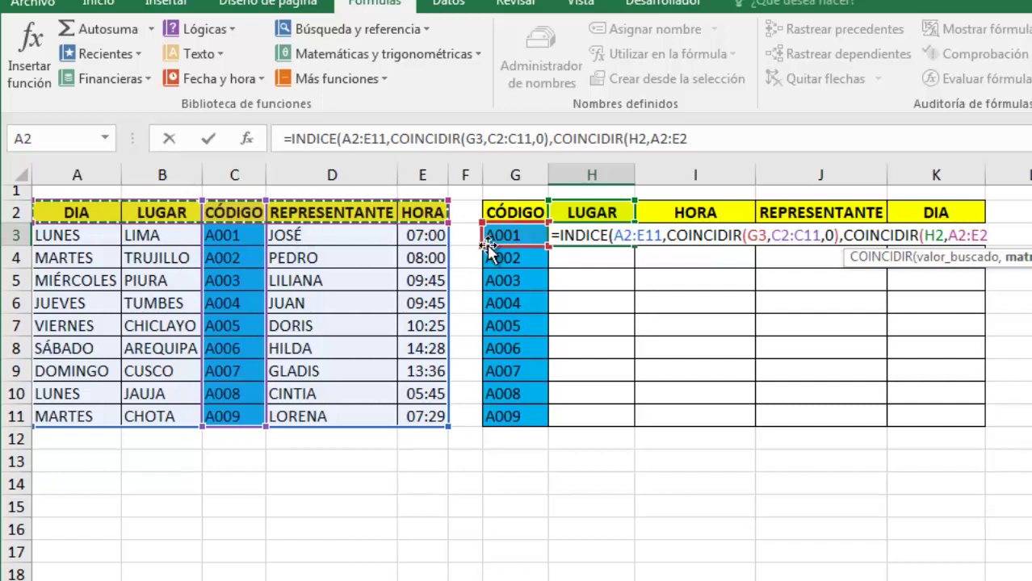
{"action": "type", "text": ","}
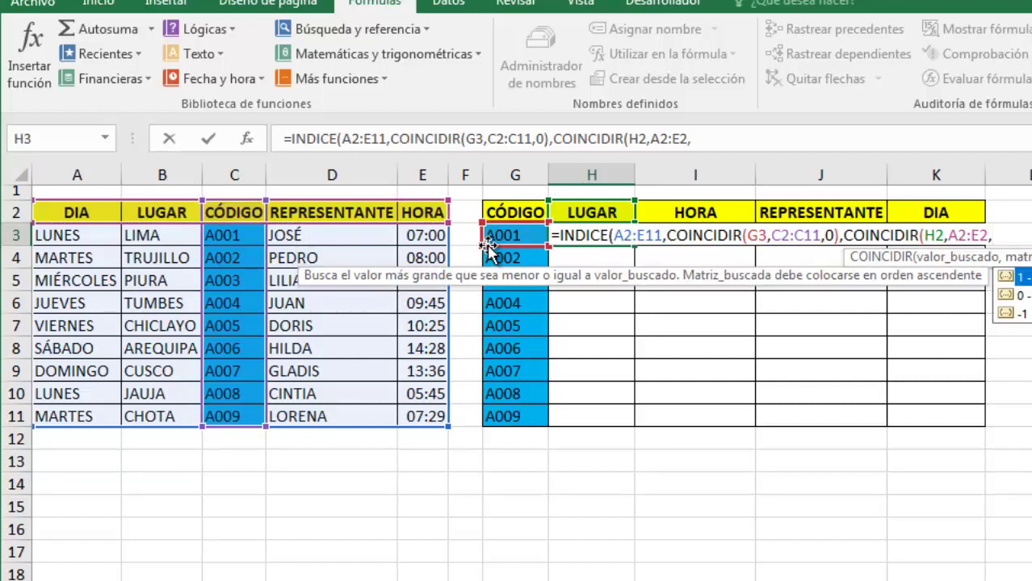
{"action": "type", "text": "0)"}
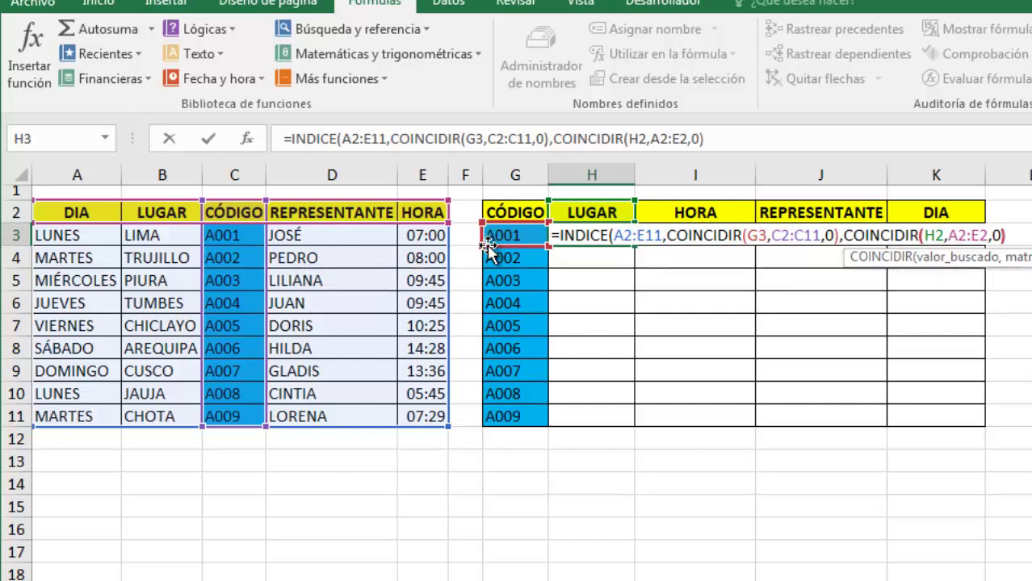
{"action": "key", "text": "Return"}
{"action": "key", "text": "Return"}
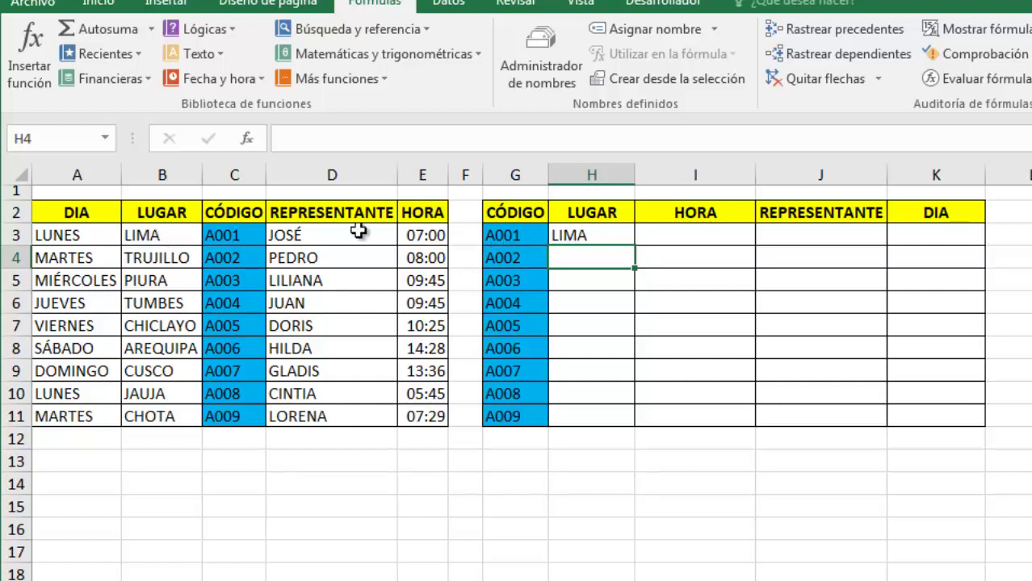
{"action": "left_click", "coordinate": [507, 237]}
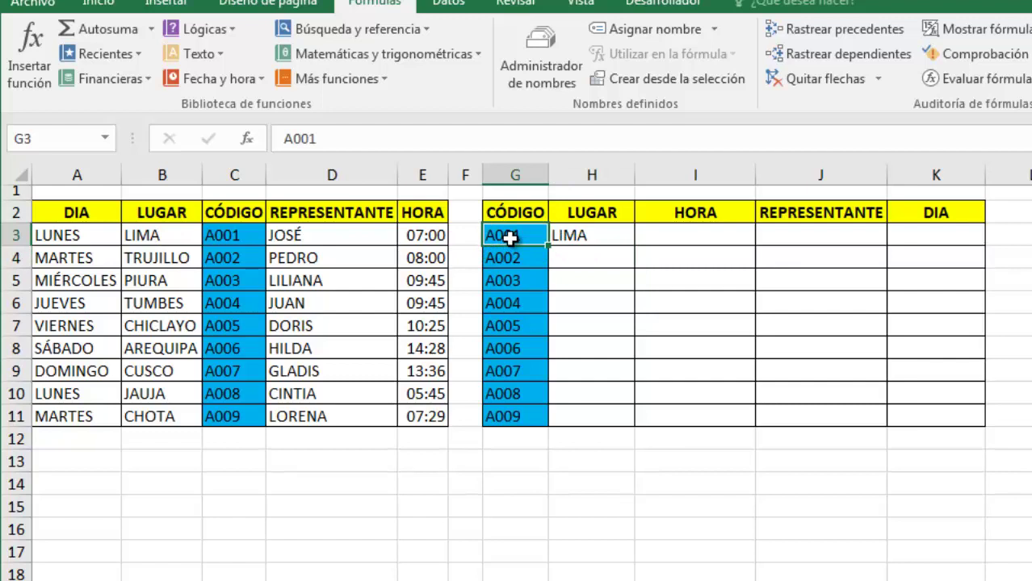
{"action": "type", "text": "A00"}
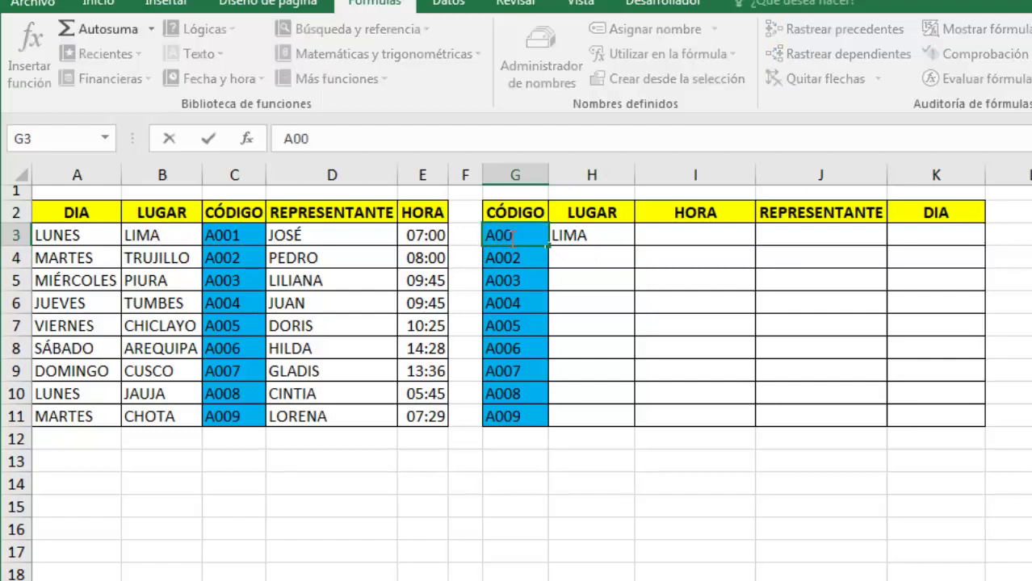
{"action": "type", "text": "6"}
{"action": "key", "text": "Return"}
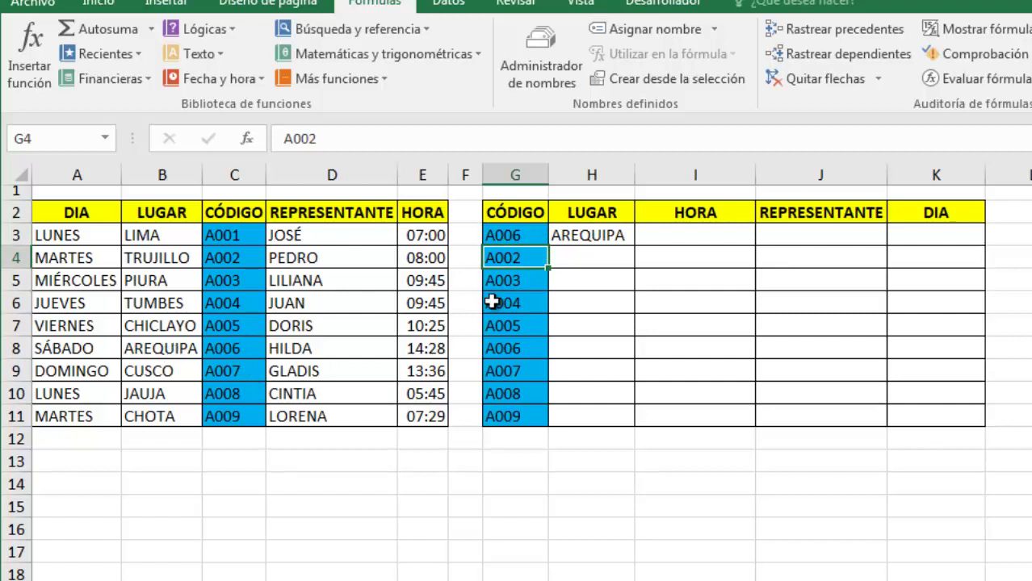
{"action": "key", "text": "ctrl+z"}
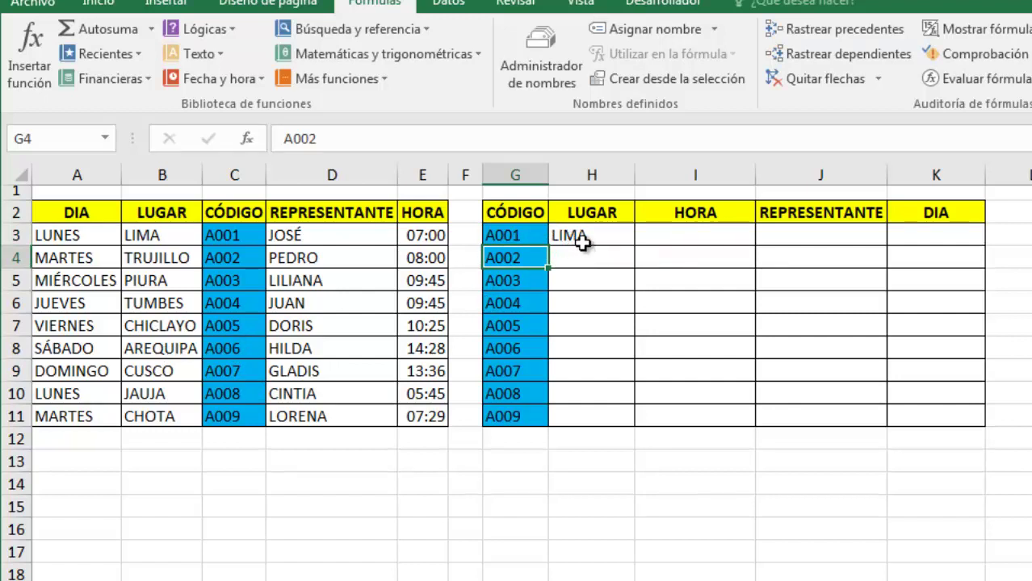
{"action": "left_click", "coordinate": [587, 235]}
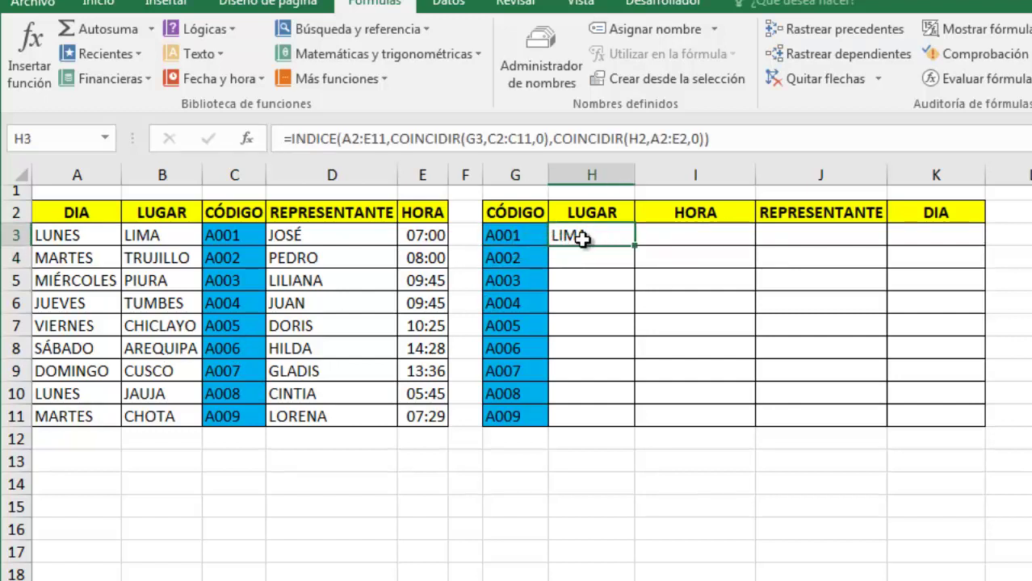
{"action": "left_click", "coordinate": [572, 139]}
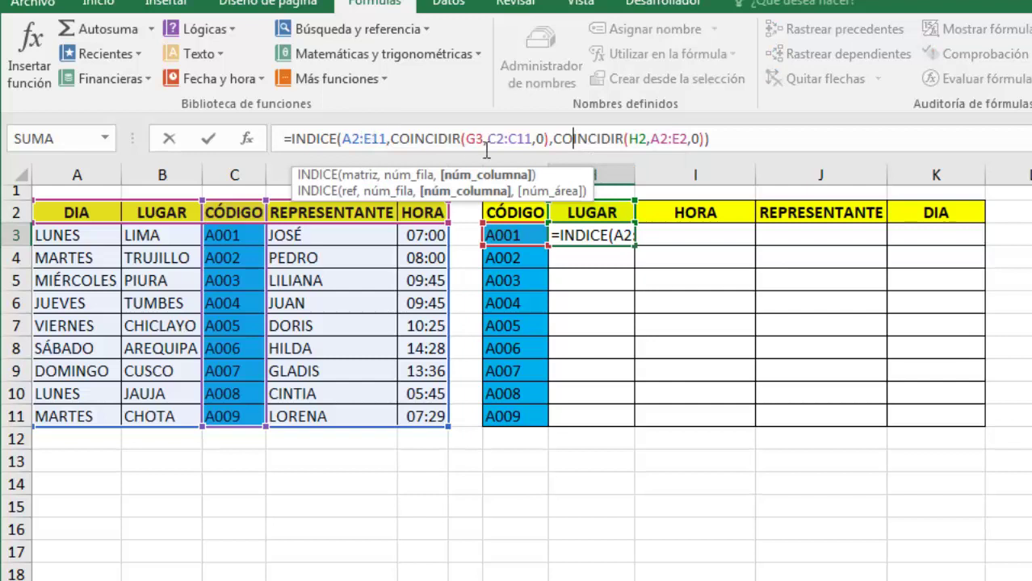
{"action": "left_click", "coordinate": [379, 139]}
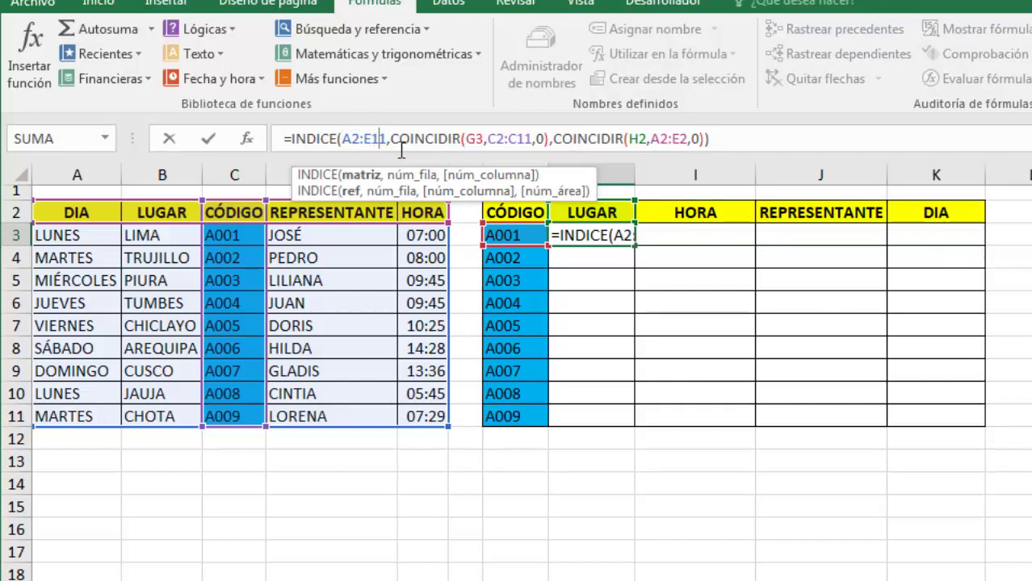
{"action": "key", "text": "Return"}
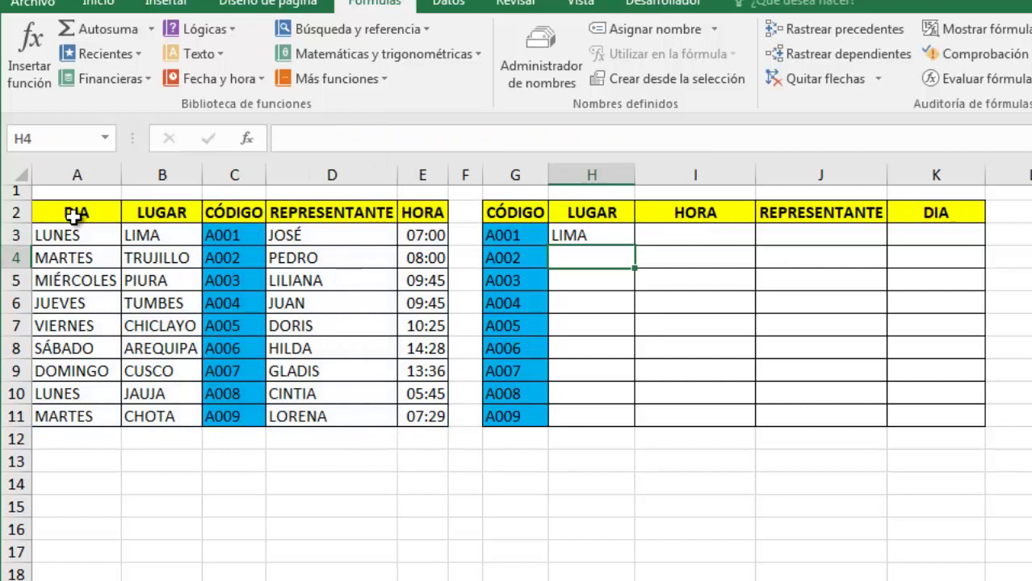
{"action": "left_click", "coordinate": [72, 214]}
Name the table A2:E11 MATRIZ and the code column C2:C11 FILAS.
{"action": "mouse_move", "coordinate": [72, 213]}
{"action": "left_mouse_down"}
{"action": "mouse_move", "coordinate": [404, 405]}
{"action": "mouse_move", "coordinate": [402, 417]}
{"action": "left_mouse_up"}
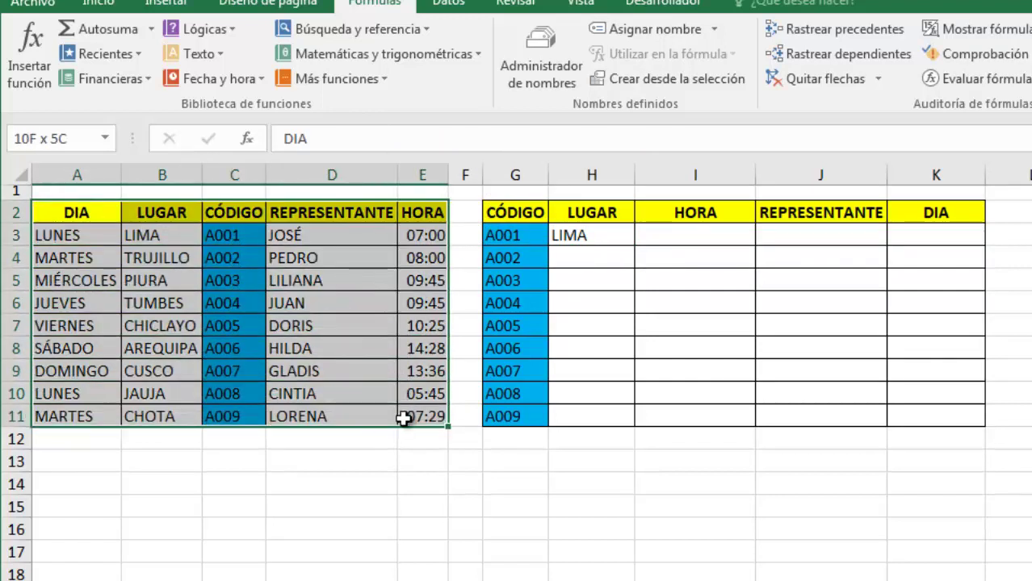
{"action": "left_click", "coordinate": [62, 138]}
{"action": "type", "text": "MATRIZ"}
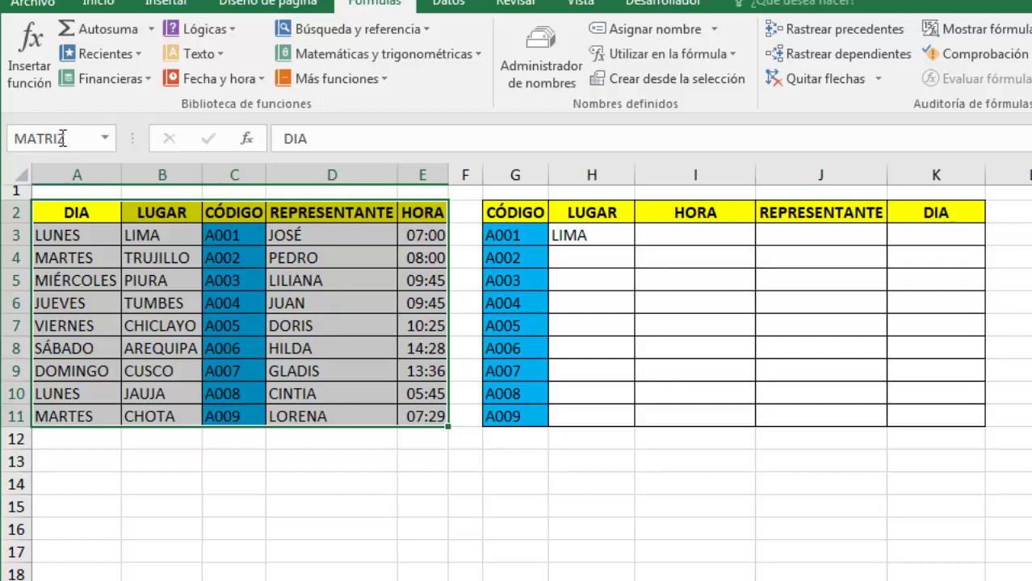
{"action": "key", "text": "Return"}
{"action": "left_click", "coordinate": [241, 216]}
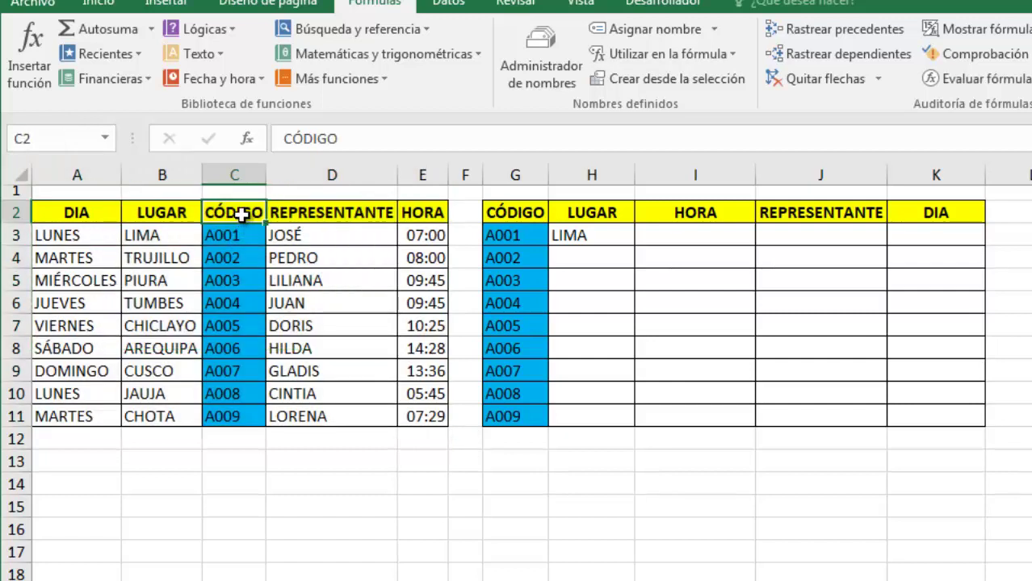
{"action": "left_click_drag", "start_coordinate": [241, 213], "coordinate": [239, 418]}
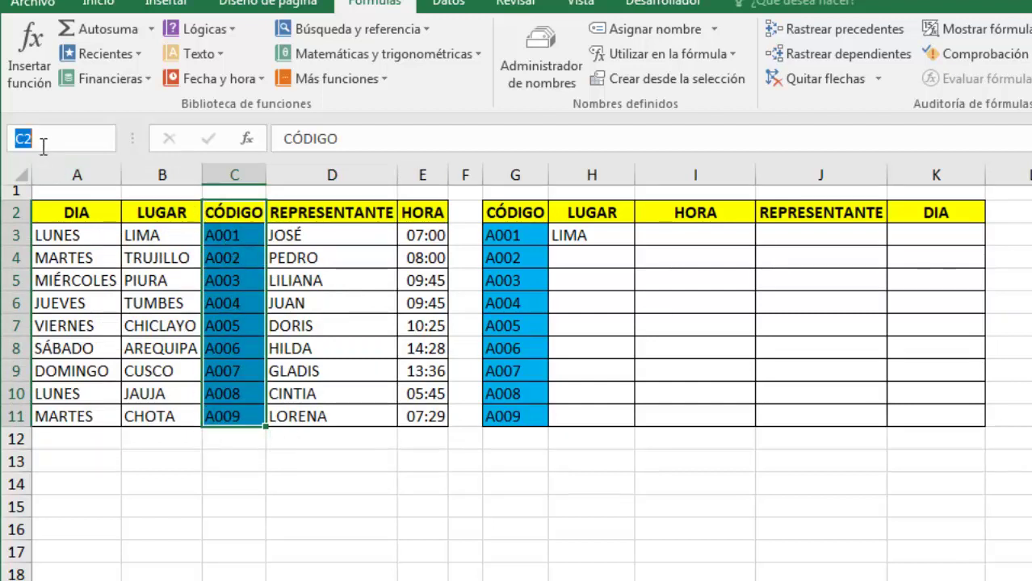
{"action": "left_click", "coordinate": [63, 139]}
{"action": "type", "text": "FILAS"}
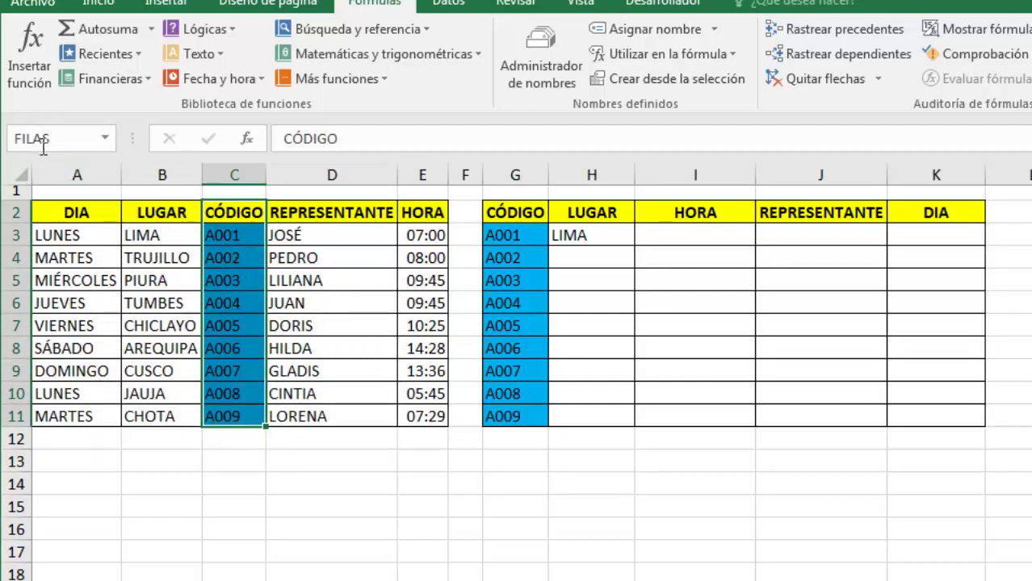
{"action": "key", "text": "Return"}
Name the header row A2:E2 COLUMNAS using the Name Box.
{"action": "left_click_drag", "start_coordinate": [58, 212], "coordinate": [436, 214]}
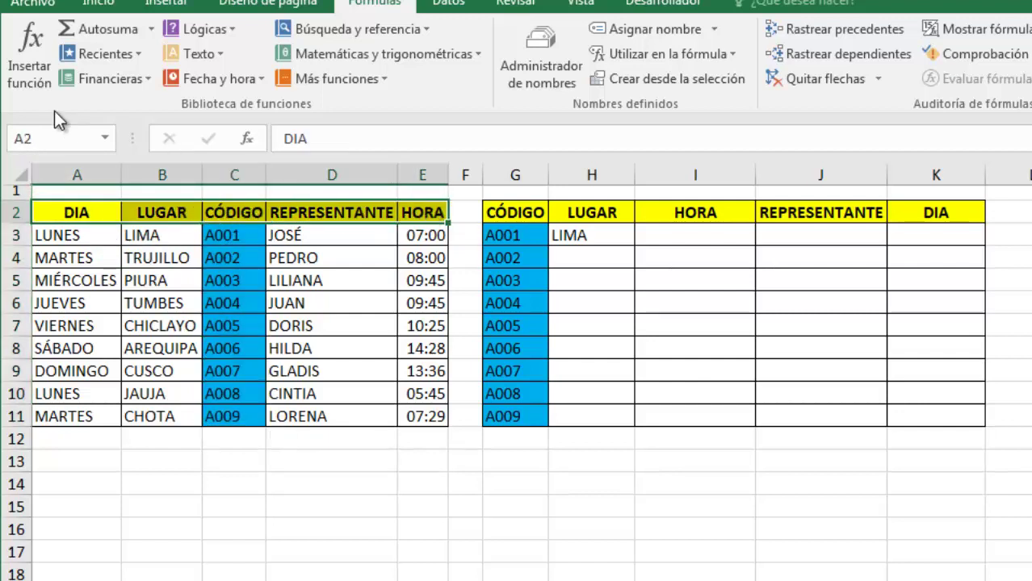
{"action": "left_click", "coordinate": [48, 138]}
{"action": "type", "text": "COL"}
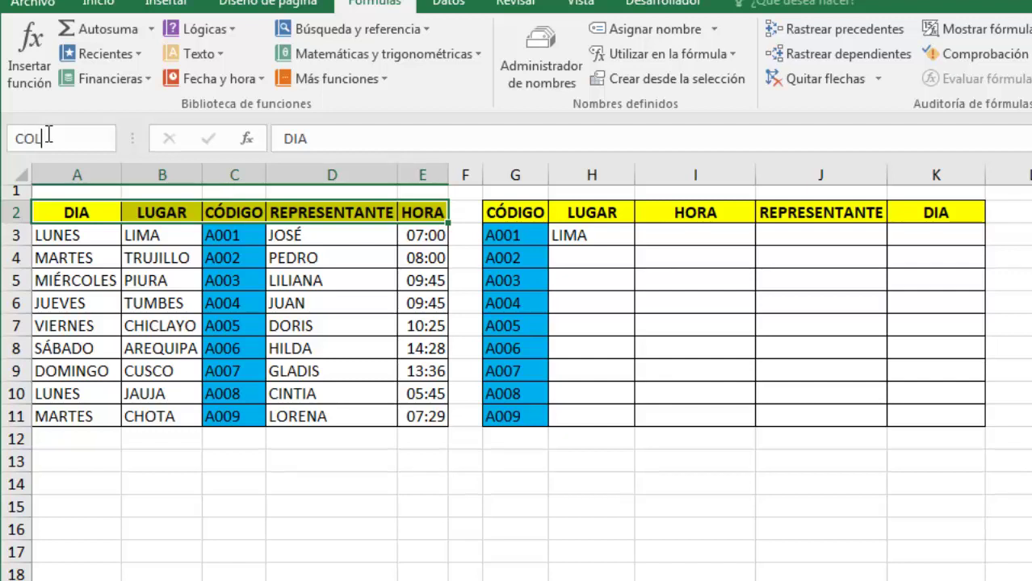
{"action": "type", "text": "UMNAS"}
{"action": "key", "text": "Return"}
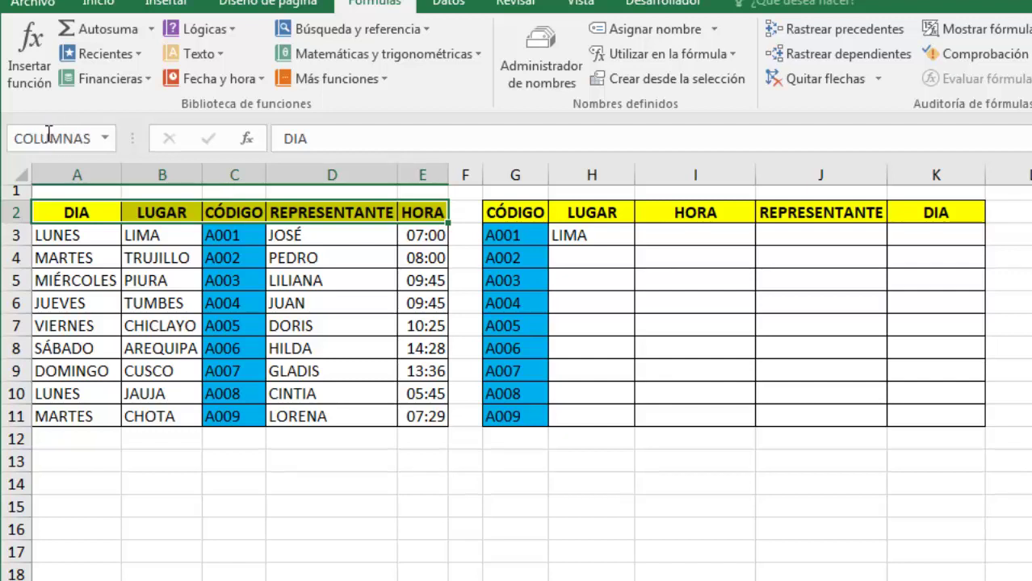
{"action": "left_click", "coordinate": [587, 238]}
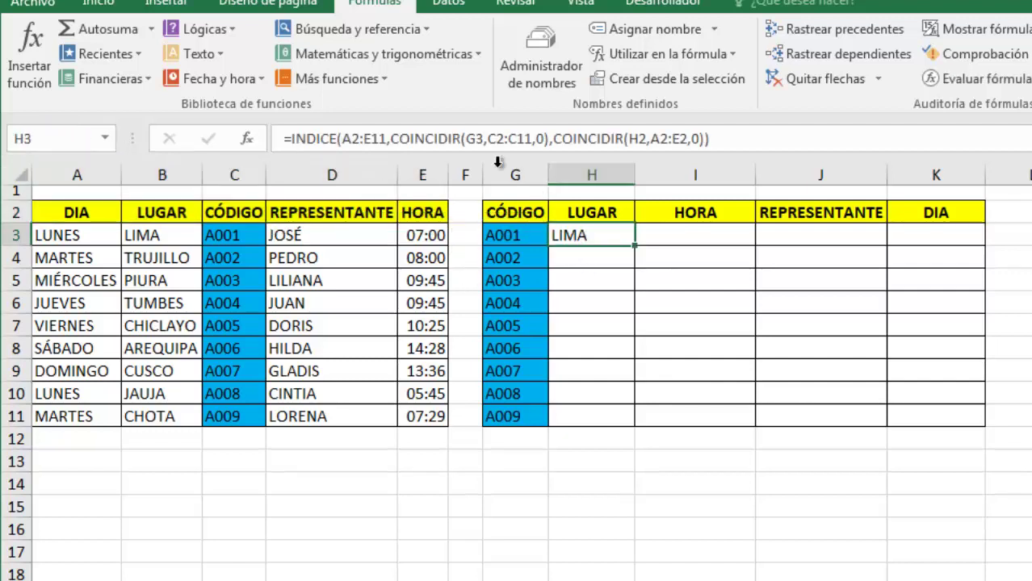
Replace the ranges in H3's formula with the names MATRIZ, FILAS and COLUMNAS.
{"action": "left_click", "coordinate": [388, 139]}
{"action": "left_click_drag", "start_coordinate": [386, 139], "coordinate": [363, 134]}
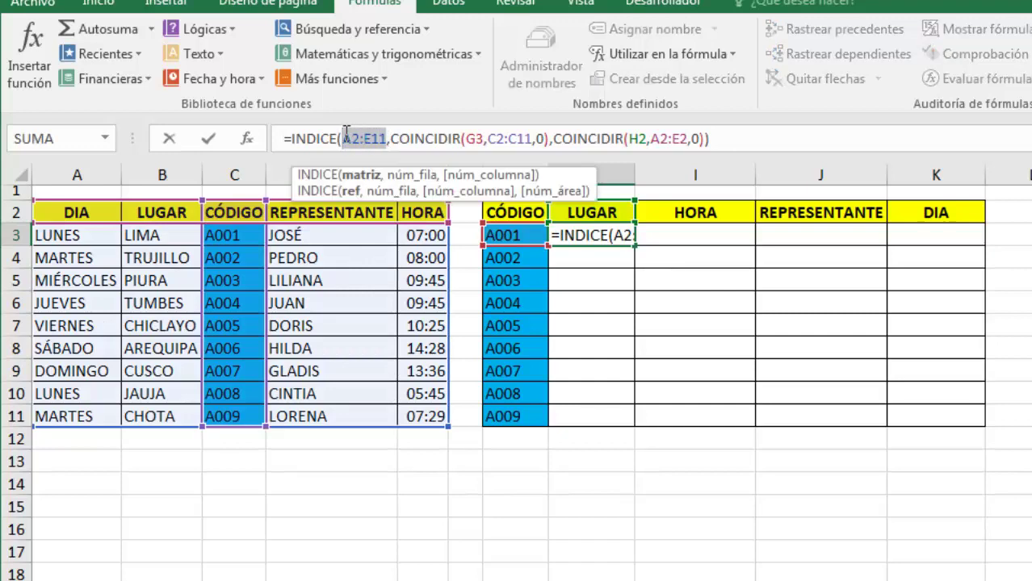
{"action": "type", "text": "MA"}
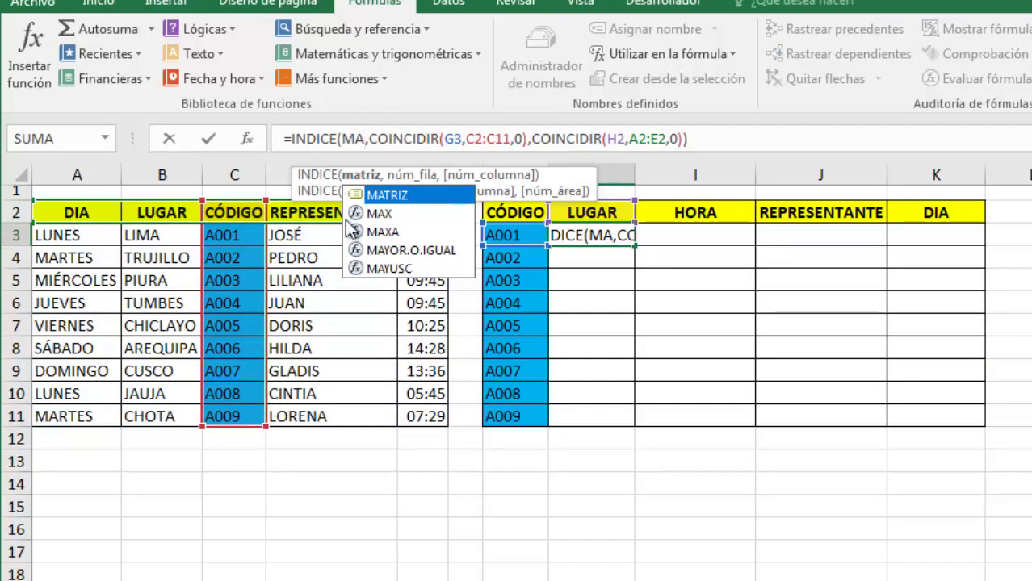
{"action": "double_click", "coordinate": [377, 200]}
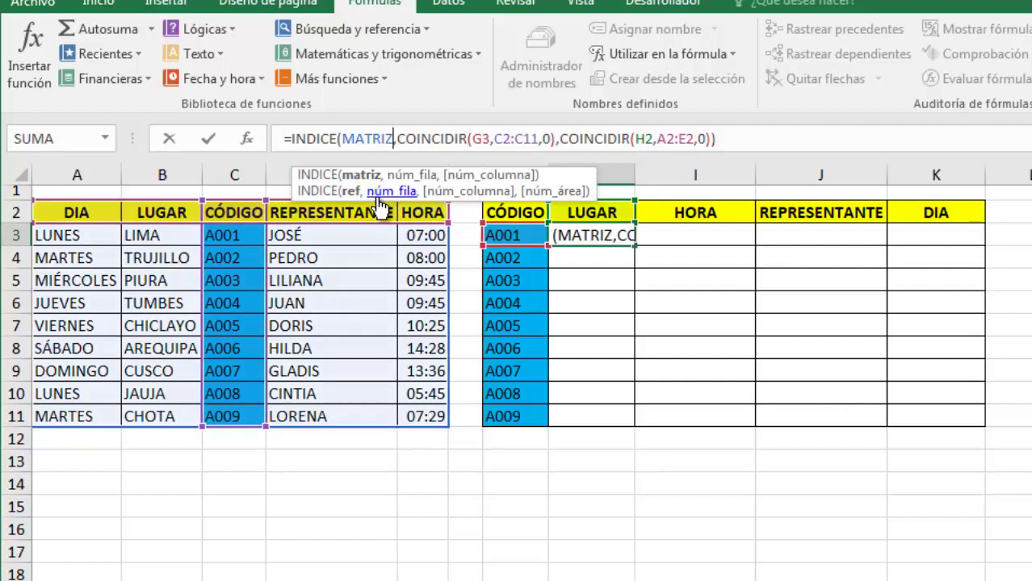
{"action": "left_click_drag", "start_coordinate": [494, 139], "coordinate": [531, 140]}
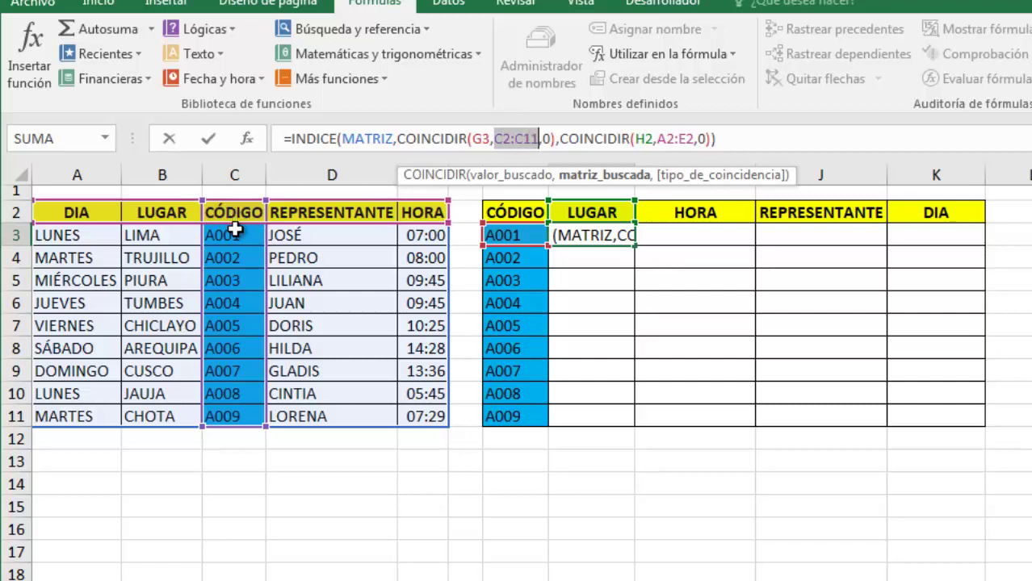
{"action": "type", "text": "FILA"}
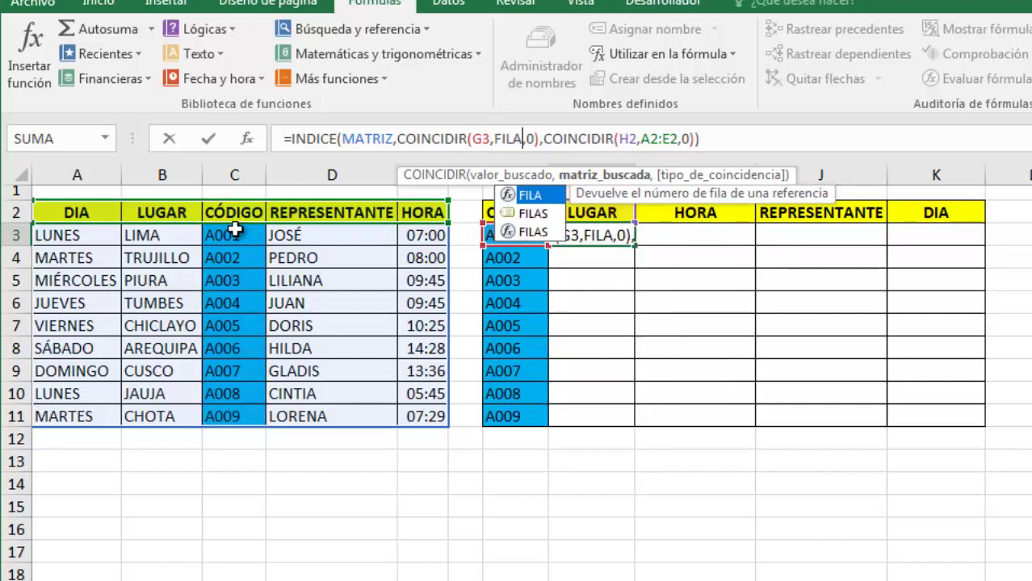
{"action": "double_click", "coordinate": [511, 212]}
{"action": "left_click", "coordinate": [656, 138]}
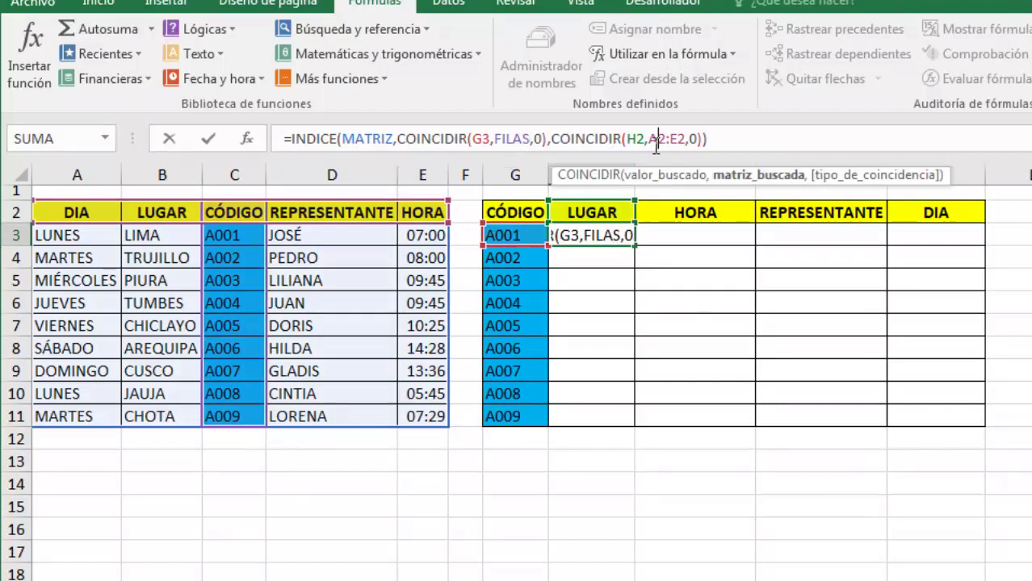
{"action": "left_click_drag", "start_coordinate": [648, 139], "coordinate": [683, 139]}
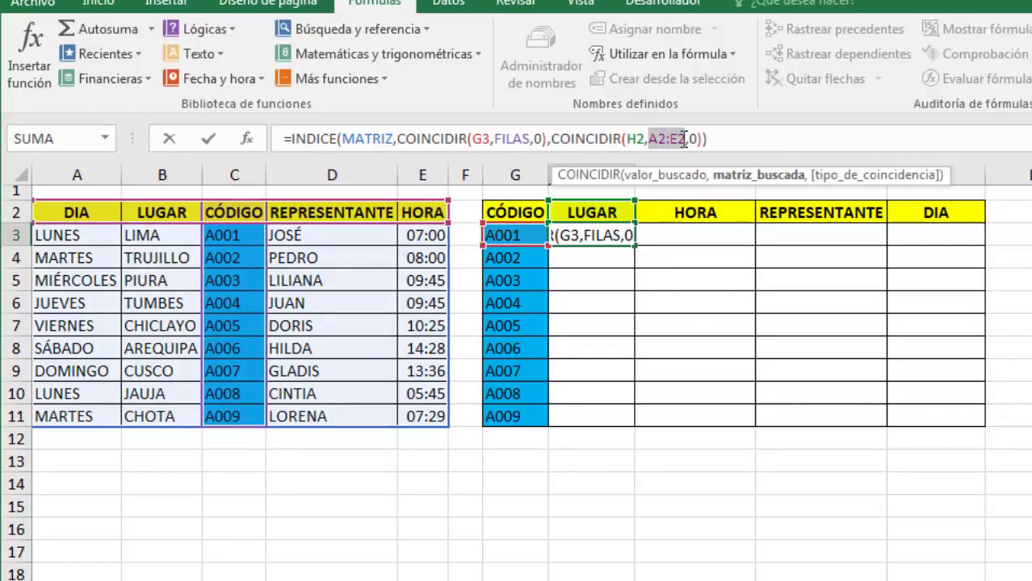
{"action": "type", "text": "COLUM"}
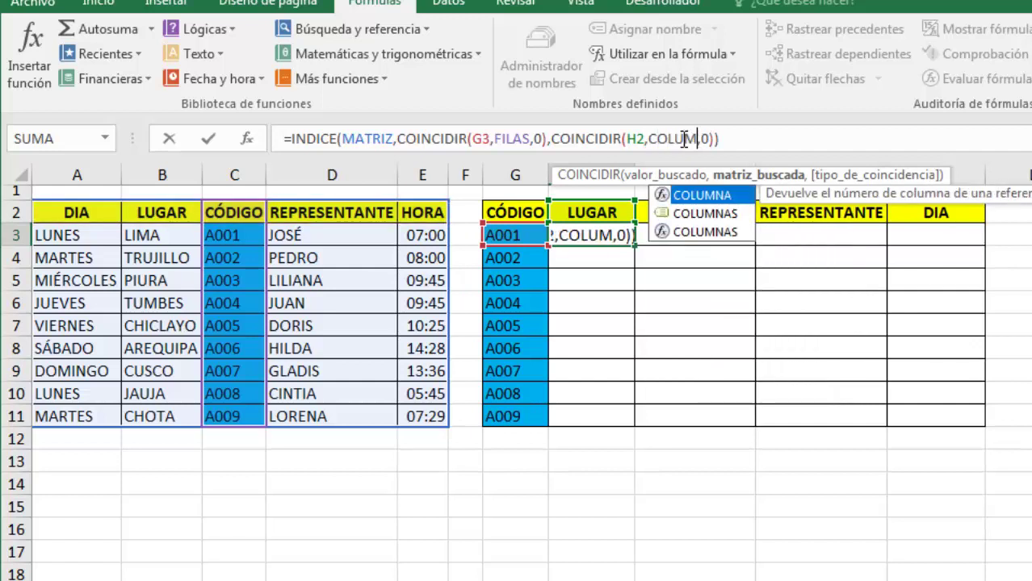
{"action": "double_click", "coordinate": [715, 213]}
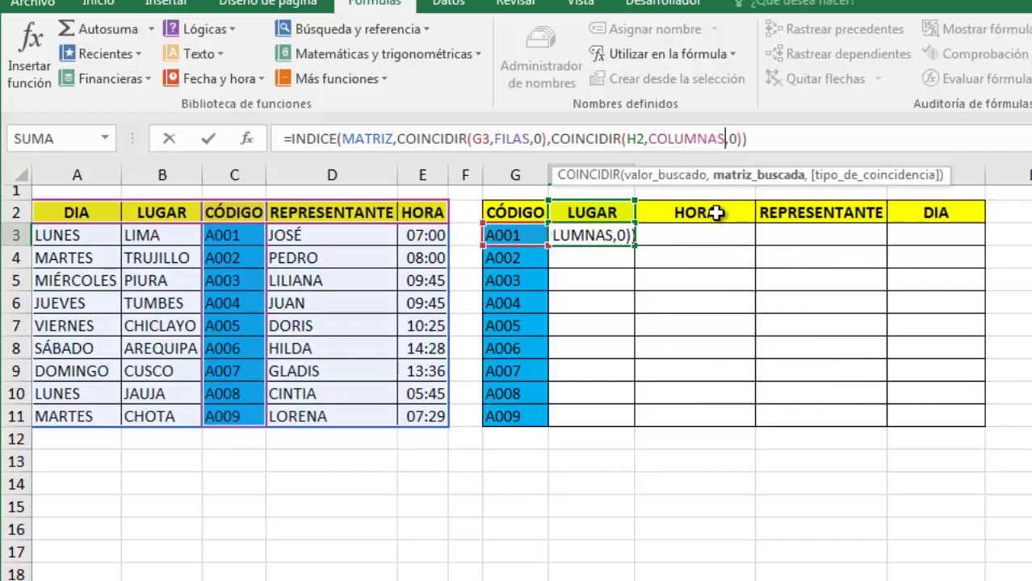
Change G3 to $G3 and H2 to H$2 in the formula and commit it.
{"action": "left_click", "coordinate": [478, 139]}
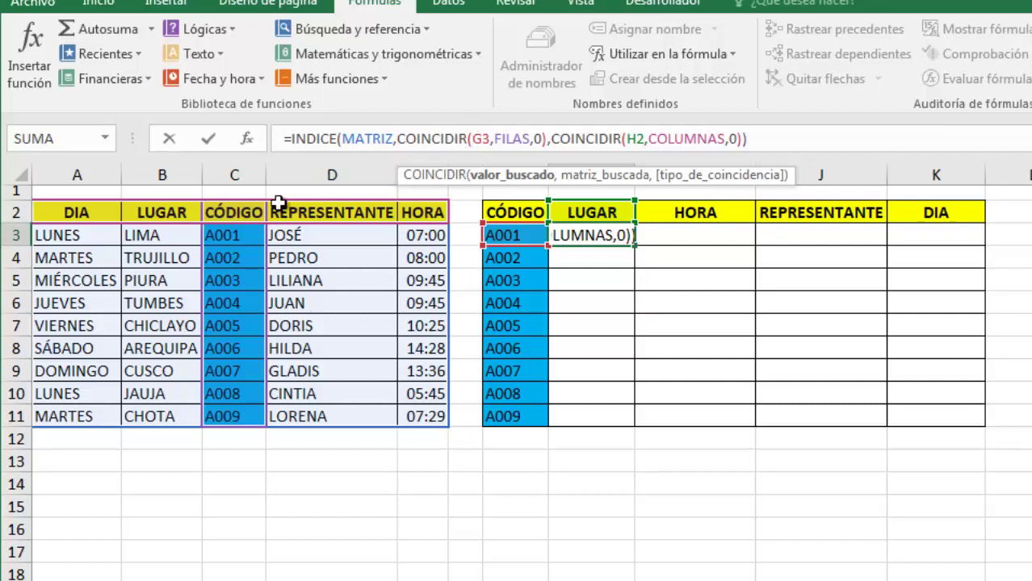
{"action": "left_click", "coordinate": [478, 139]}
{"action": "left_click", "coordinate": [476, 139]}
{"action": "left_click", "coordinate": [477, 138]}
{"action": "type", "text": "$"}
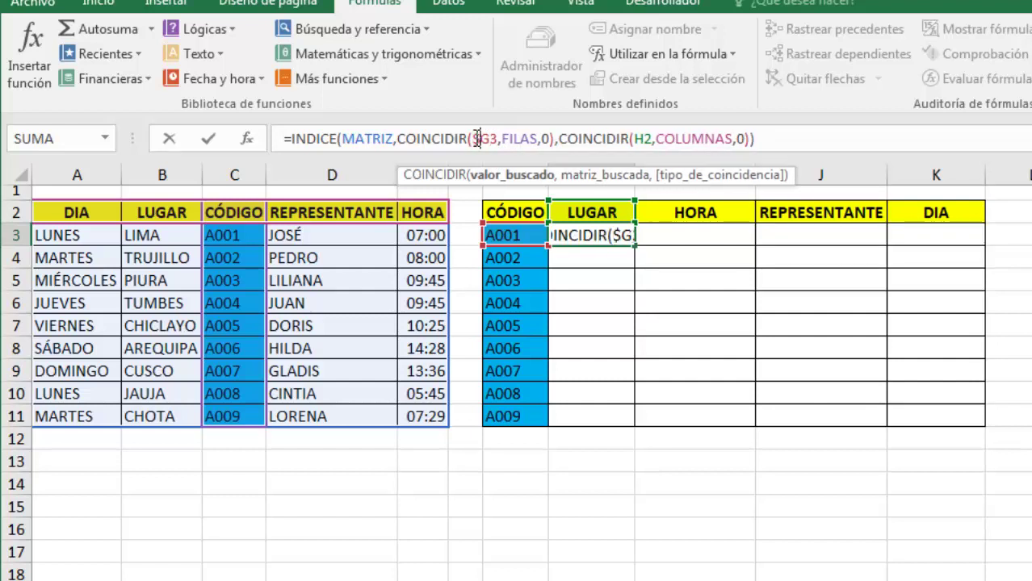
{"action": "left_click", "coordinate": [645, 141]}
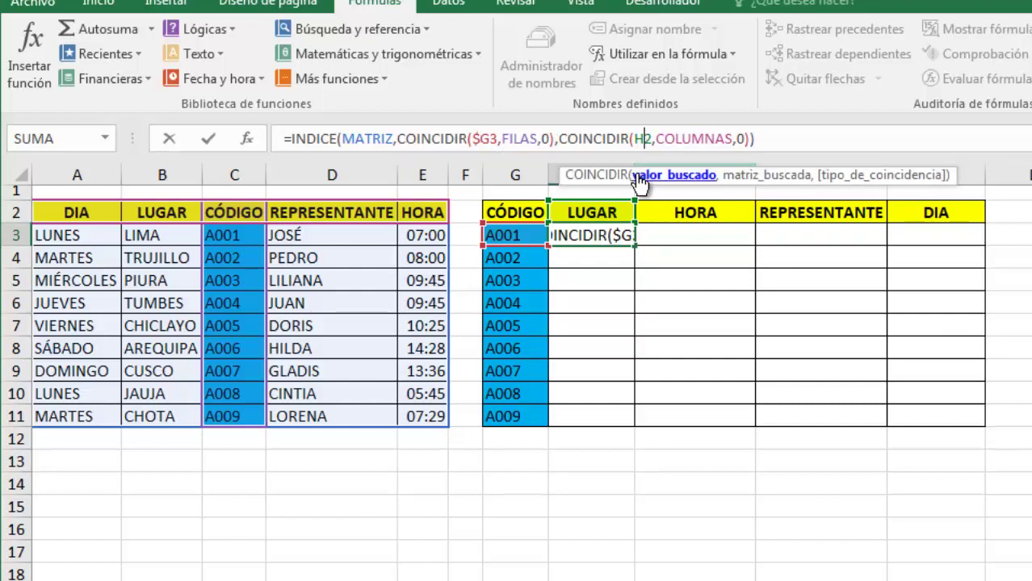
{"action": "type", "text": "$"}
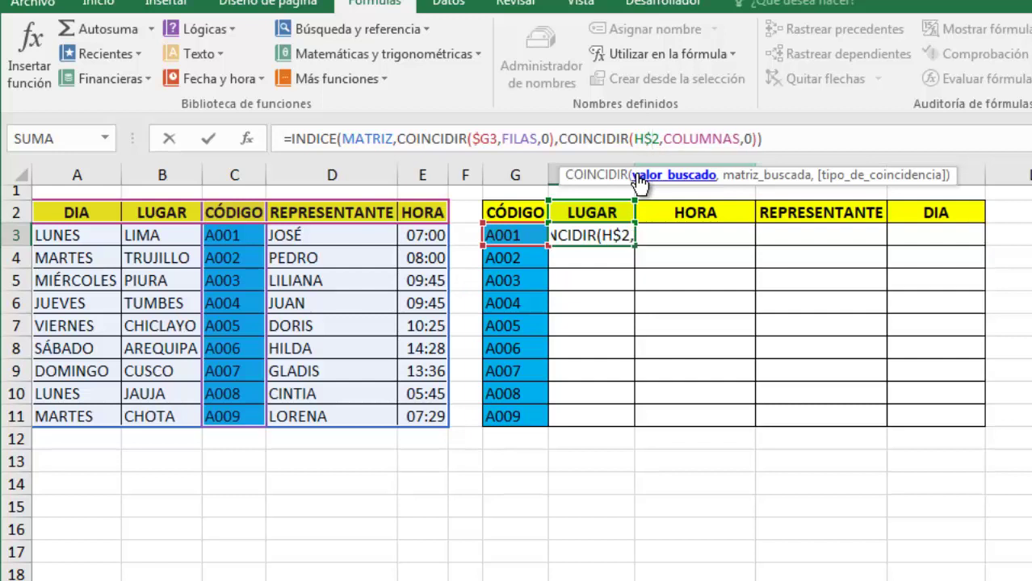
{"action": "key", "text": "Return"}
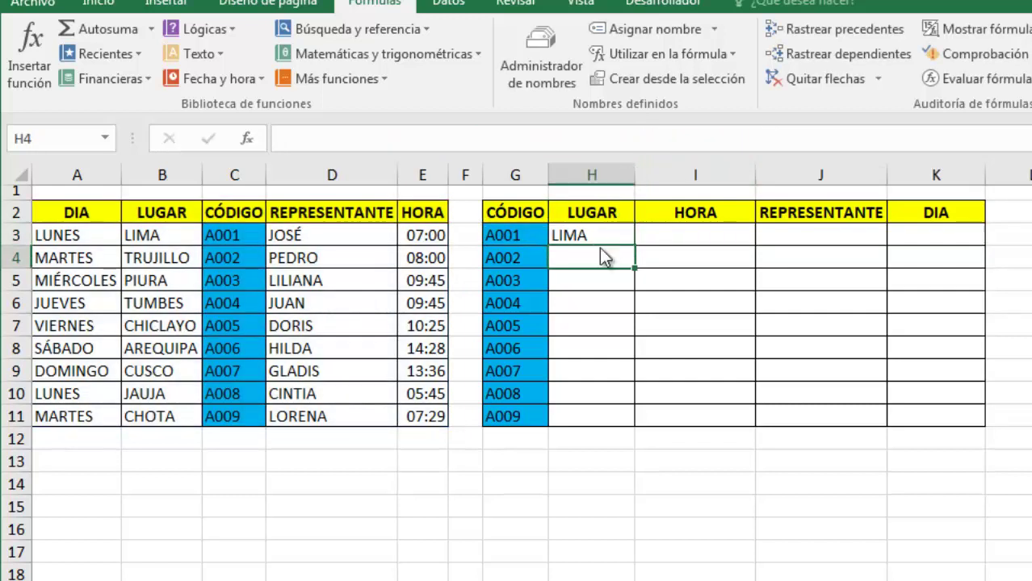
Fill the H3 formula across to K3 and format I3:I11 as Hora.
{"action": "left_click_drag", "start_coordinate": [599, 237], "coordinate": [987, 264]}
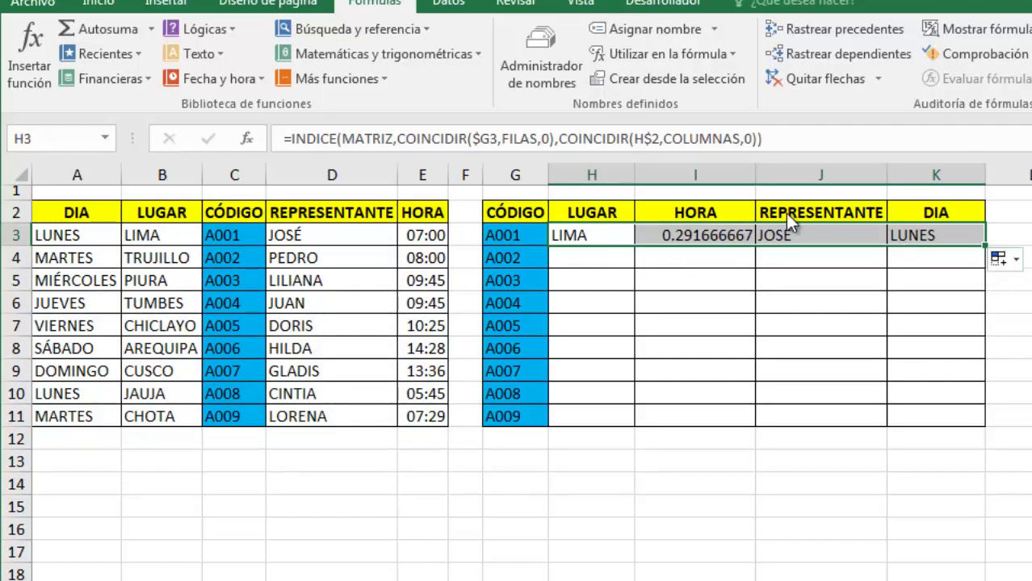
{"action": "left_click", "coordinate": [718, 237]}
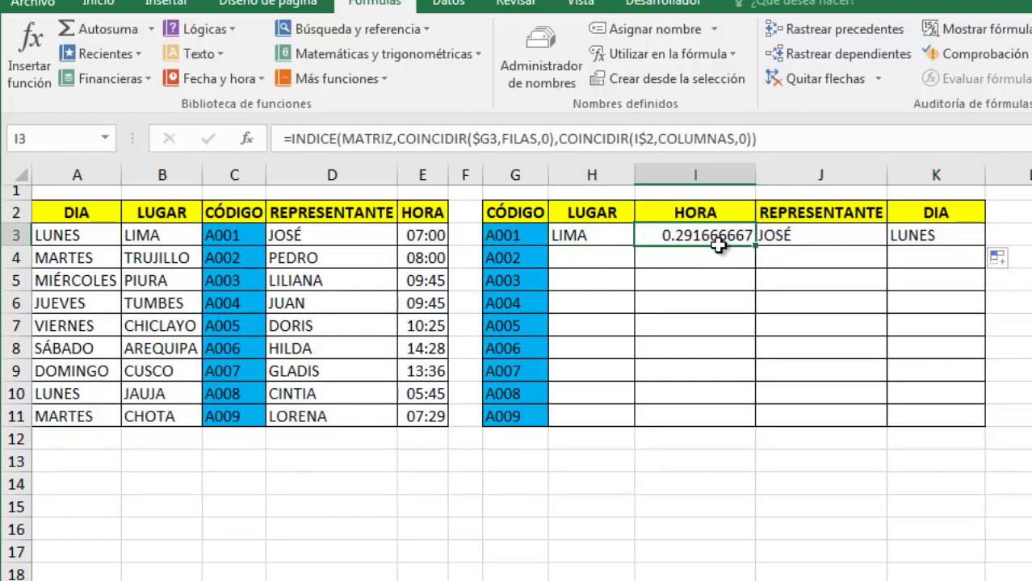
{"action": "left_click_drag", "start_coordinate": [718, 252], "coordinate": [721, 407]}
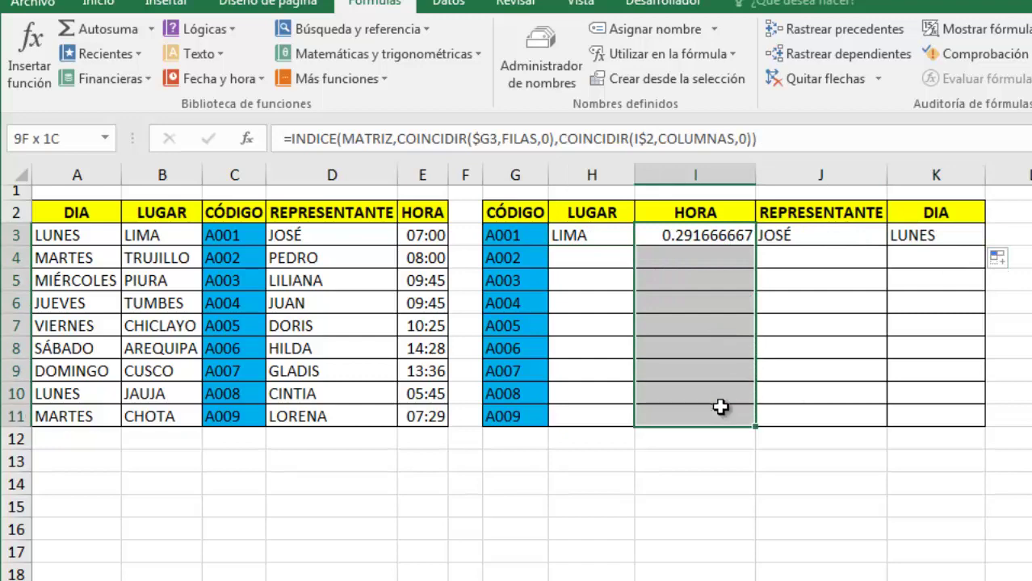
{"action": "left_click", "coordinate": [97, 4]}
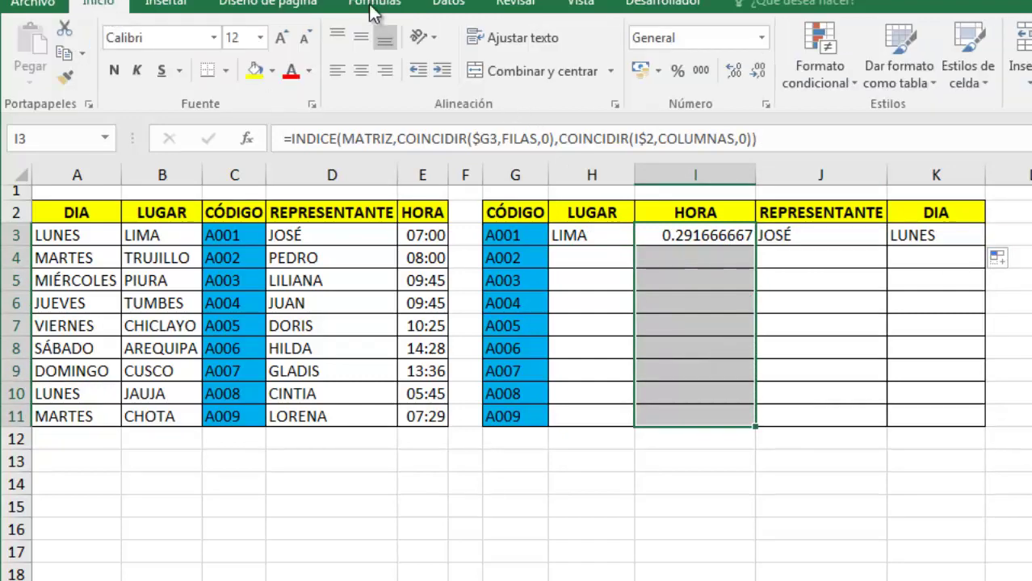
{"action": "left_click", "coordinate": [761, 38]}
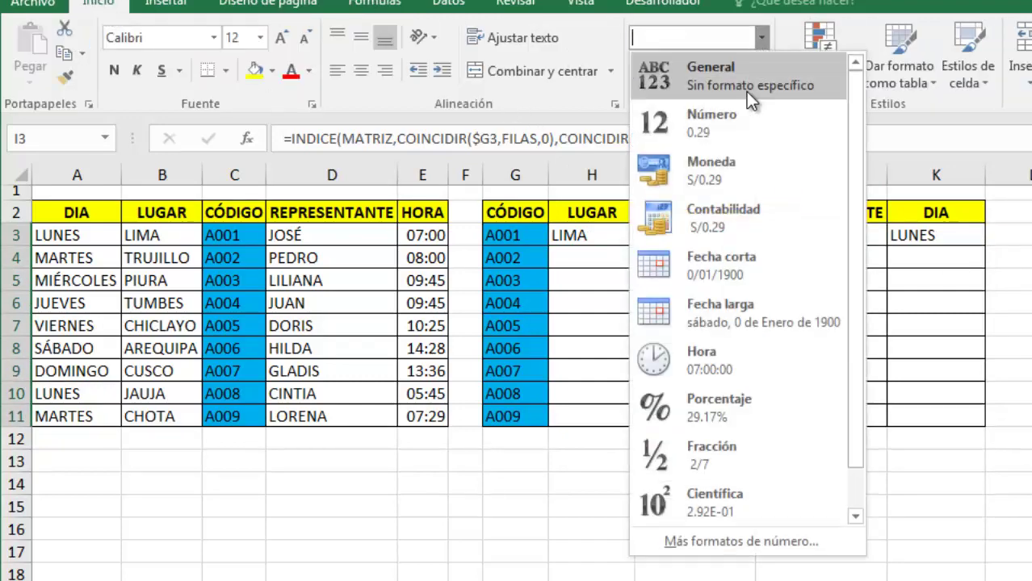
{"action": "left_click", "coordinate": [714, 359]}
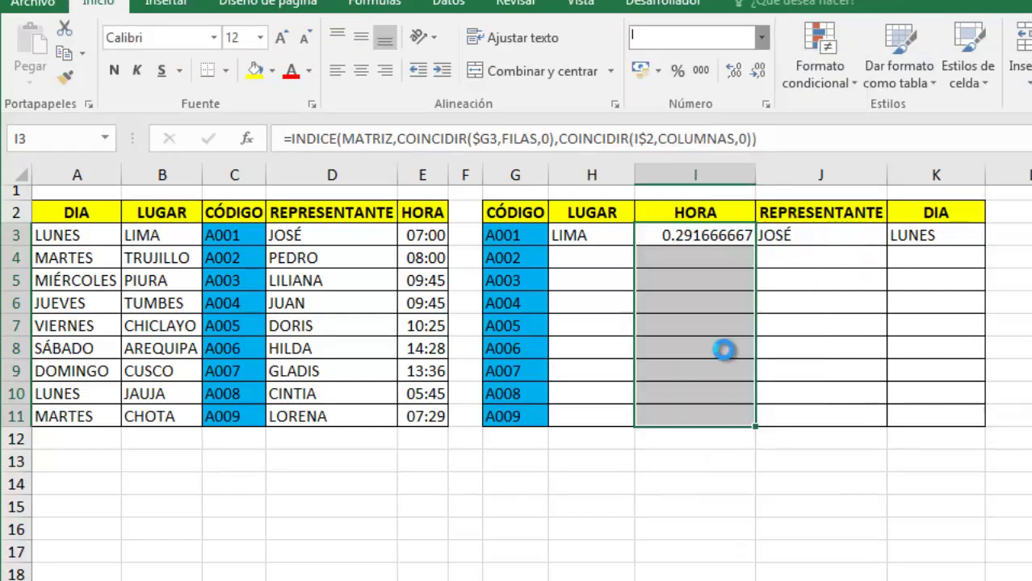
Fill the H3:K3 formulas down to row 11 for codes A001–A009.
{"action": "left_click", "coordinate": [813, 238]}
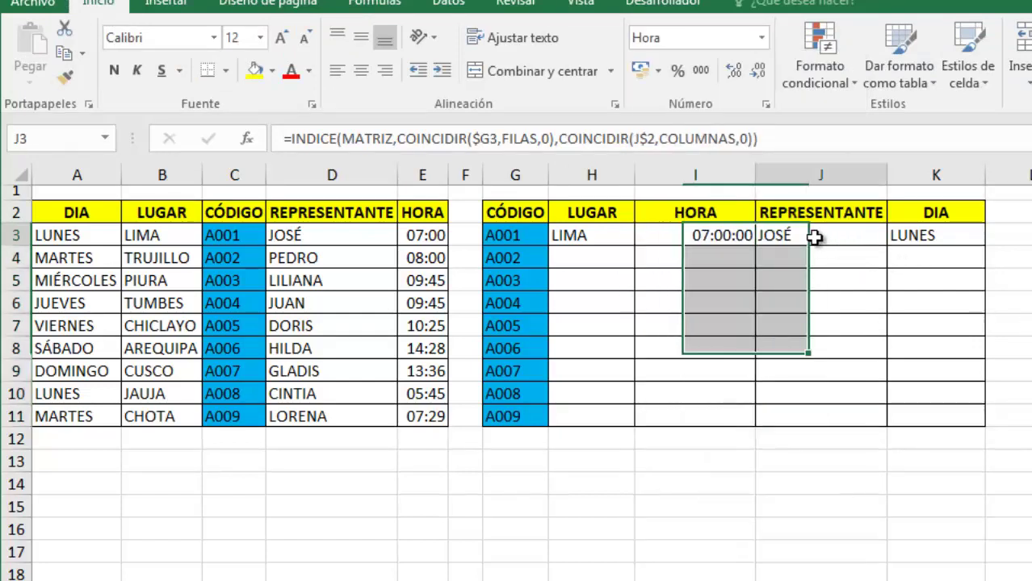
{"action": "left_click", "coordinate": [715, 234]}
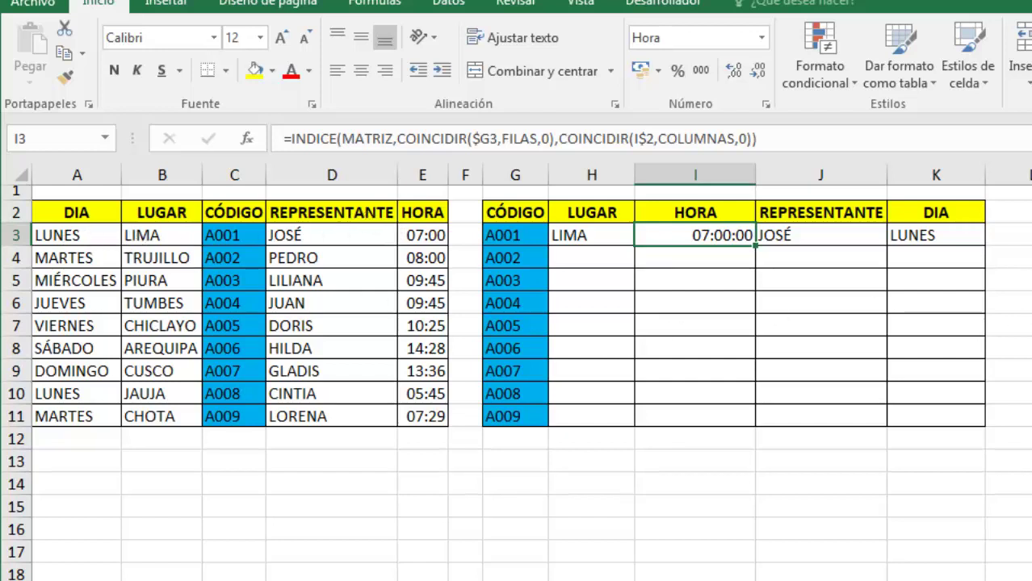
{"action": "left_click", "coordinate": [1029, 348]}
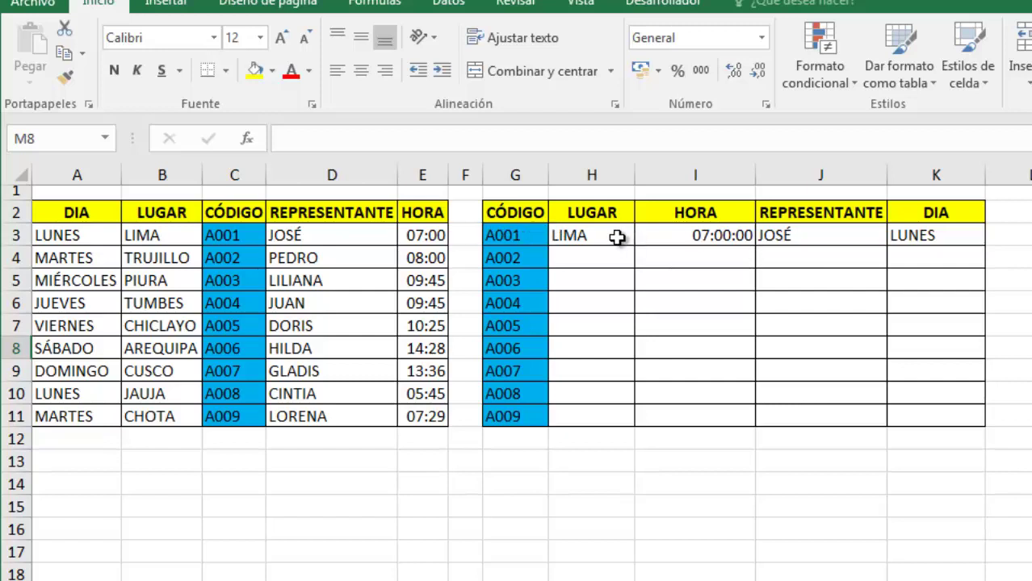
{"action": "mouse_move", "coordinate": [617, 237]}
{"action": "left_mouse_down"}
{"action": "mouse_move", "coordinate": [953, 236]}
{"action": "mouse_move", "coordinate": [982, 423]}
{"action": "left_mouse_up"}
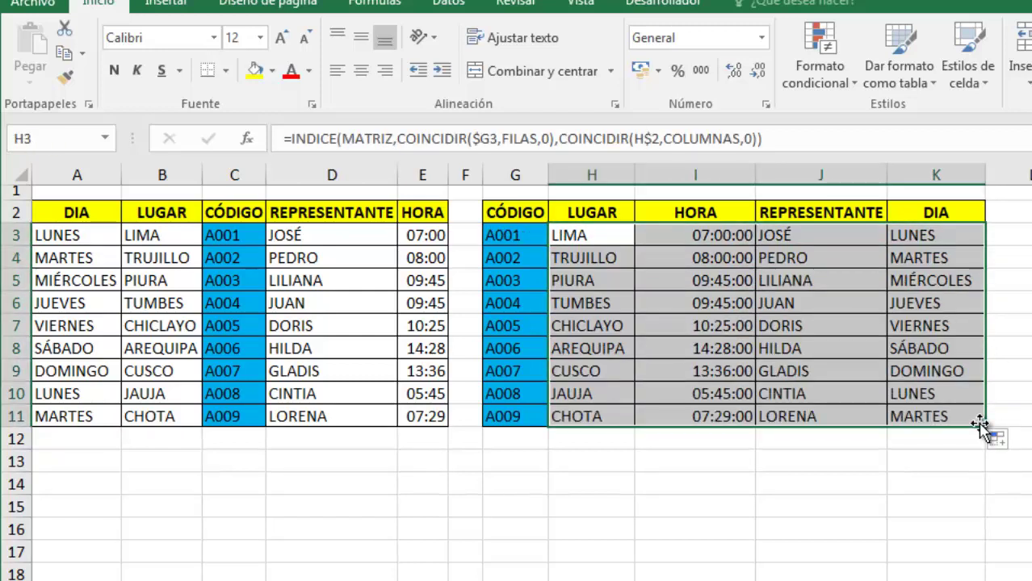
Move the REPRESENTANTE column D in front of LUGAR in column B.
{"action": "left_click", "coordinate": [349, 167]}
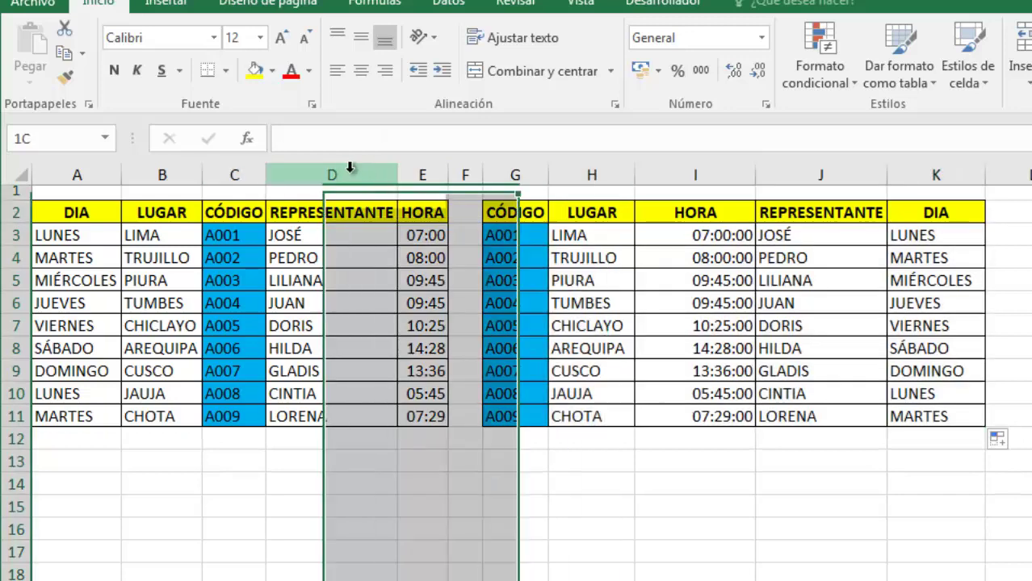
{"action": "key", "text": "ctrl+c"}
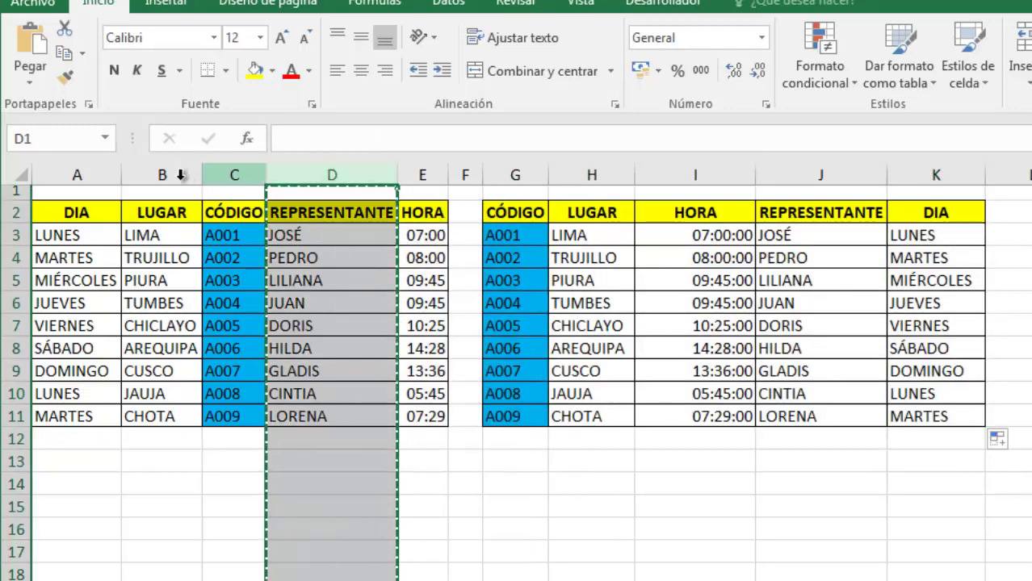
{"action": "left_click", "coordinate": [181, 174]}
{"action": "right_click", "coordinate": [164, 186]}
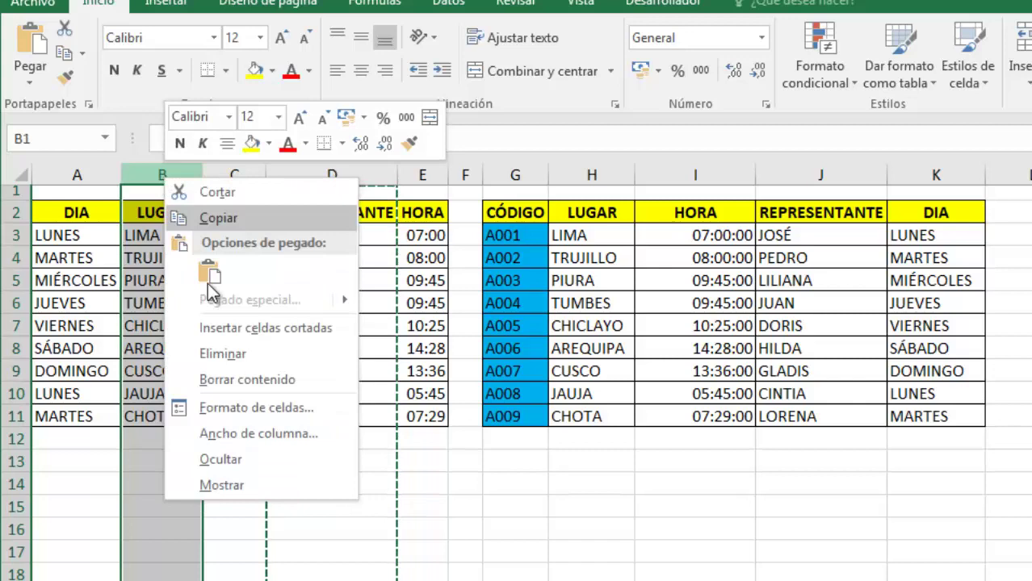
{"action": "left_click", "coordinate": [245, 327]}
{"action": "left_click", "coordinate": [408, 471]}
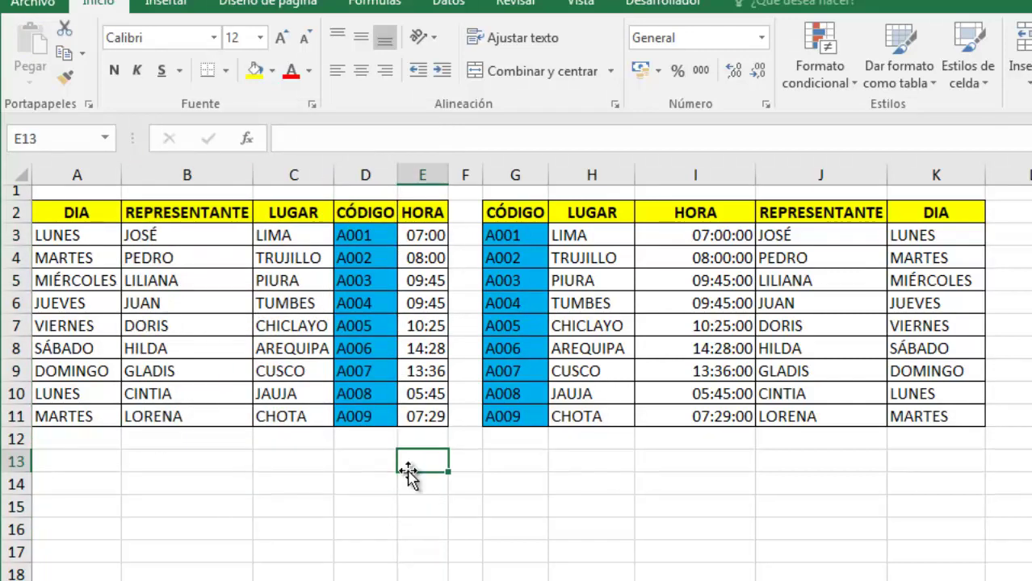
{"action": "left_click", "coordinate": [672, 251]}
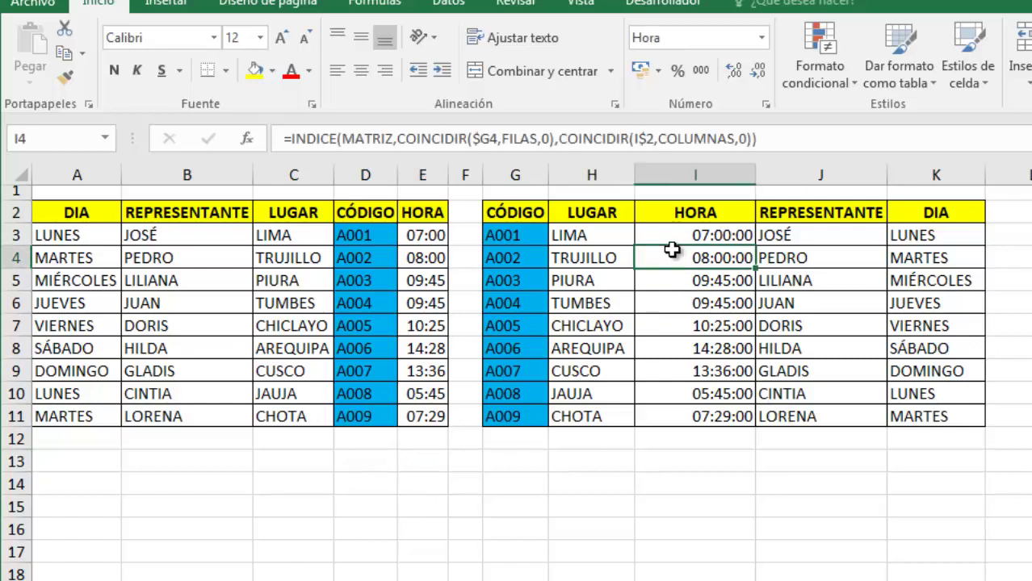
Move the CÓDIGO column G after HORA and inspect J4's formula references.
{"action": "left_click", "coordinate": [514, 174]}
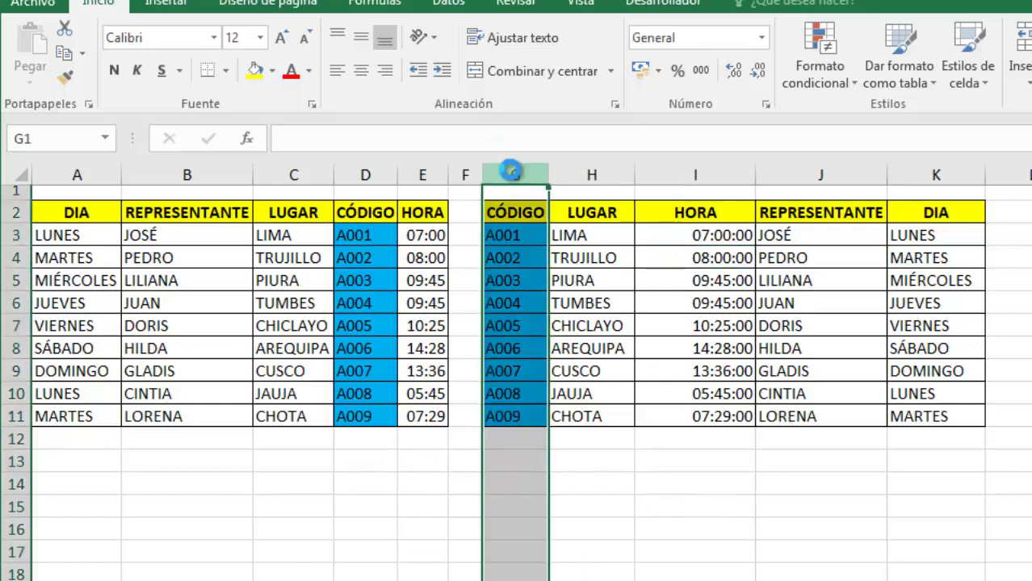
{"action": "key", "text": "ctrl+x"}
{"action": "left_click", "coordinate": [739, 174]}
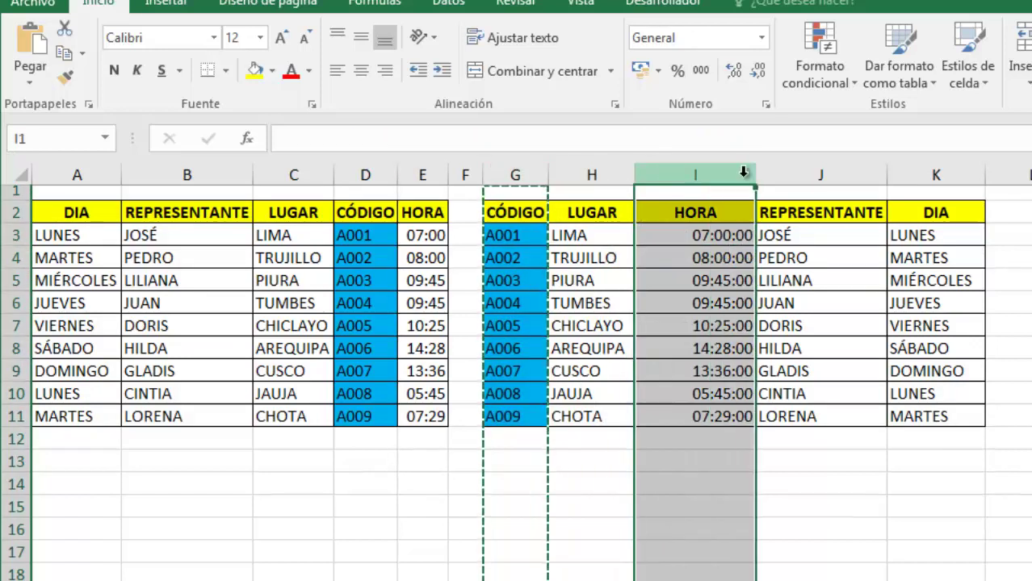
{"action": "left_click_drag", "start_coordinate": [744, 174], "coordinate": [797, 177]}
{"action": "right_click", "coordinate": [797, 176]}
{"action": "left_click", "coordinate": [876, 340]}
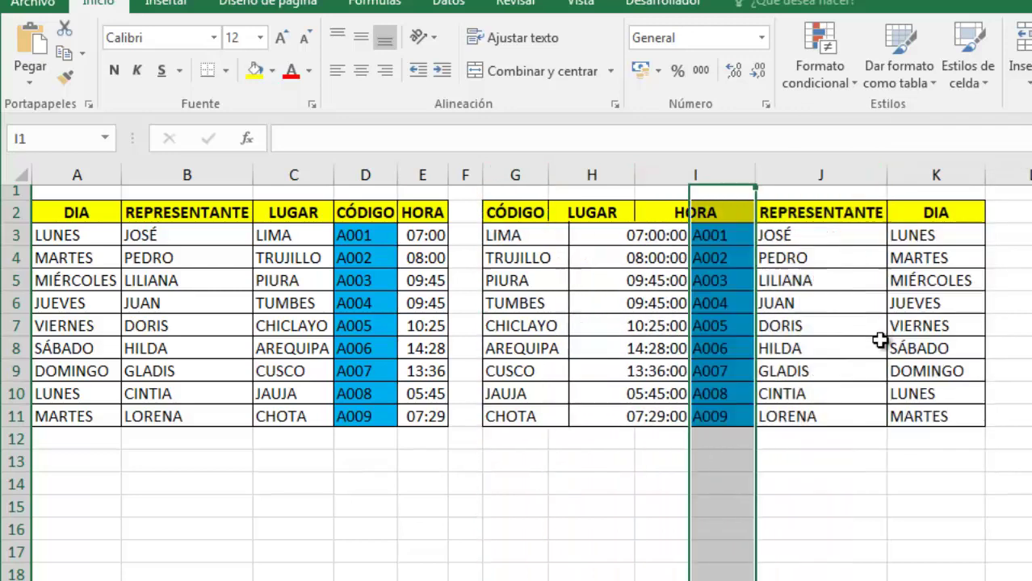
{"action": "left_click", "coordinate": [945, 450]}
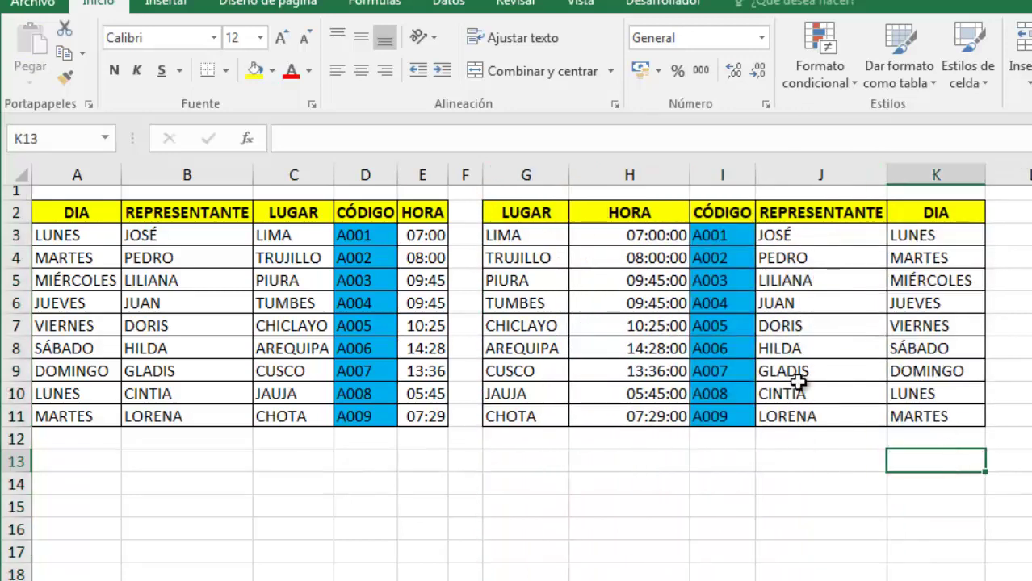
{"action": "left_click", "coordinate": [803, 259]}
{"action": "left_click", "coordinate": [752, 134]}
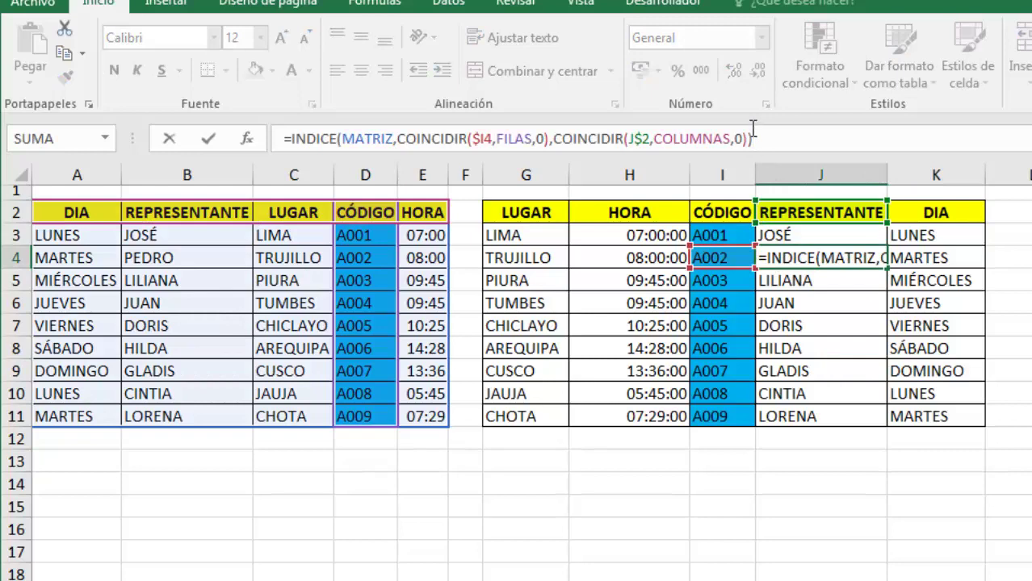
{"action": "key", "text": "Return"}
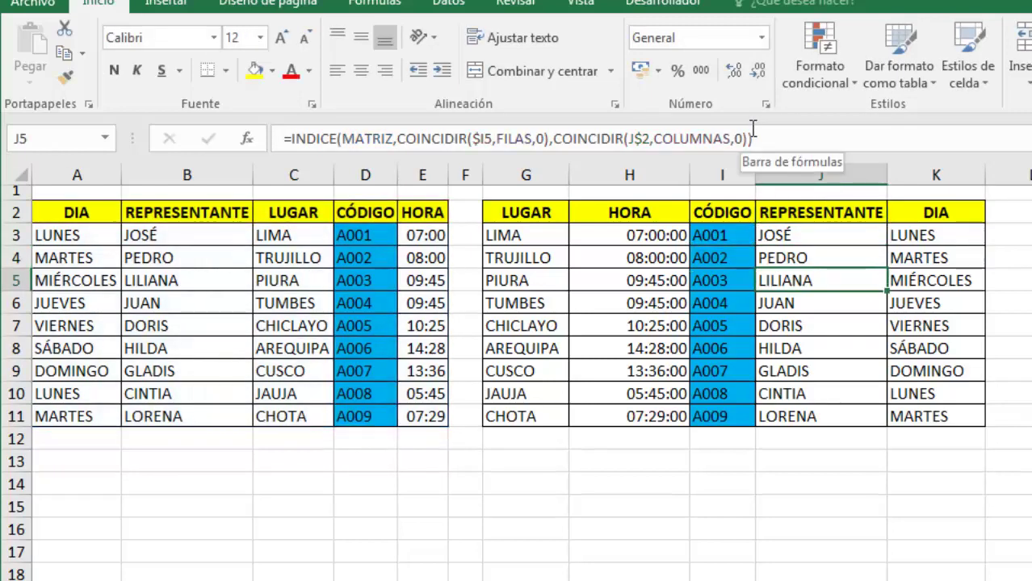
{"action": "mouse_move", "coordinate": [88, 206]}
{"action": "left_mouse_down"}
{"action": "mouse_move", "coordinate": [400, 288]}
{"action": "mouse_move", "coordinate": [382, 333]}
{"action": "left_mouse_up"}
{"action": "left_click", "coordinate": [429, 525]}
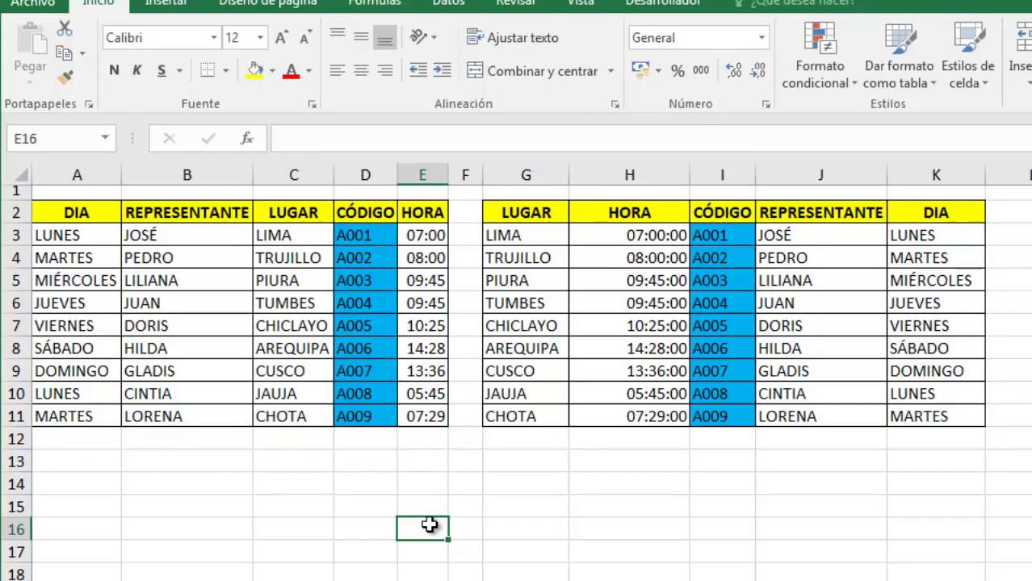